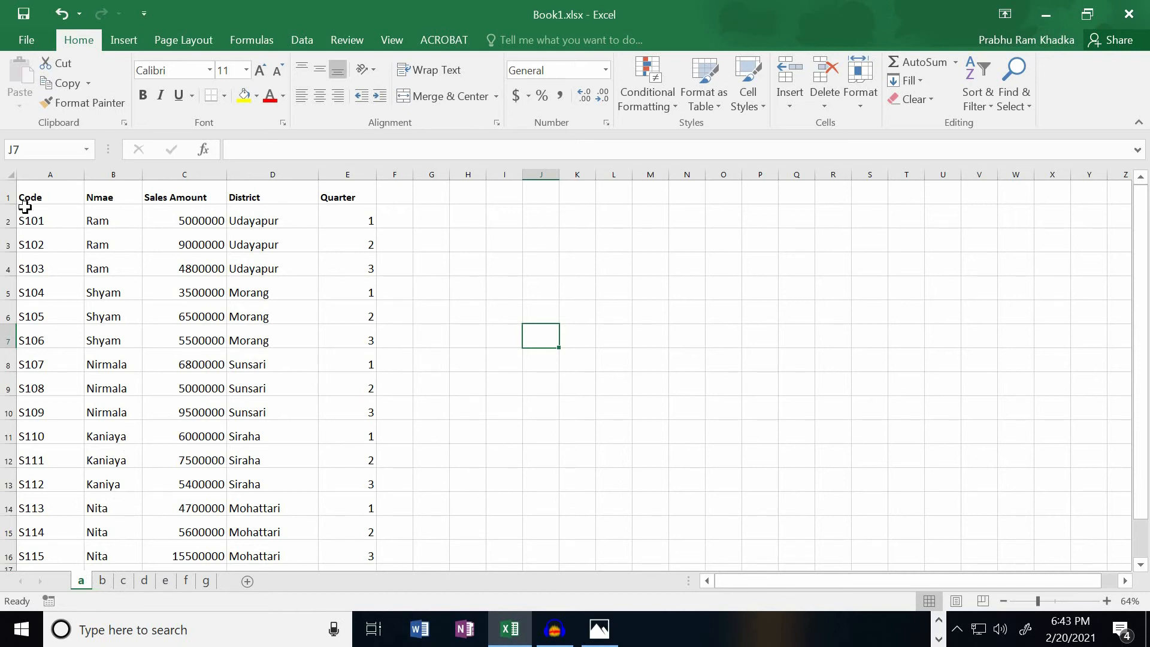
- Turn on filtering for the sales table in A1:E16 on sheet a
drag(24, 198, 356, 557)
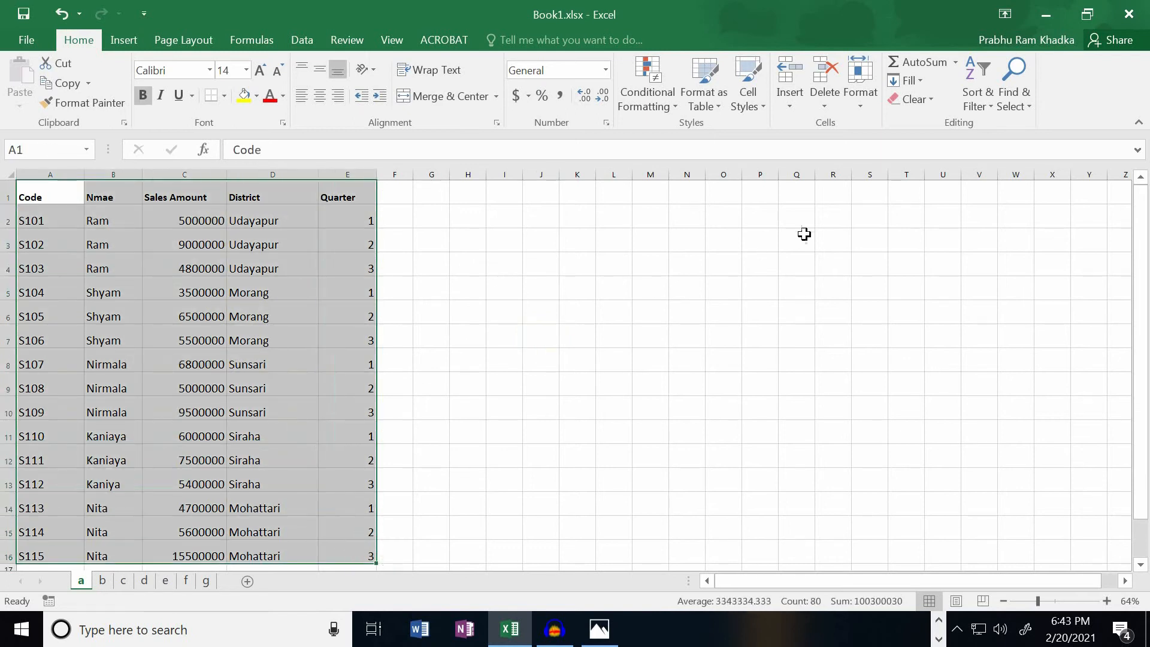
click(986, 106)
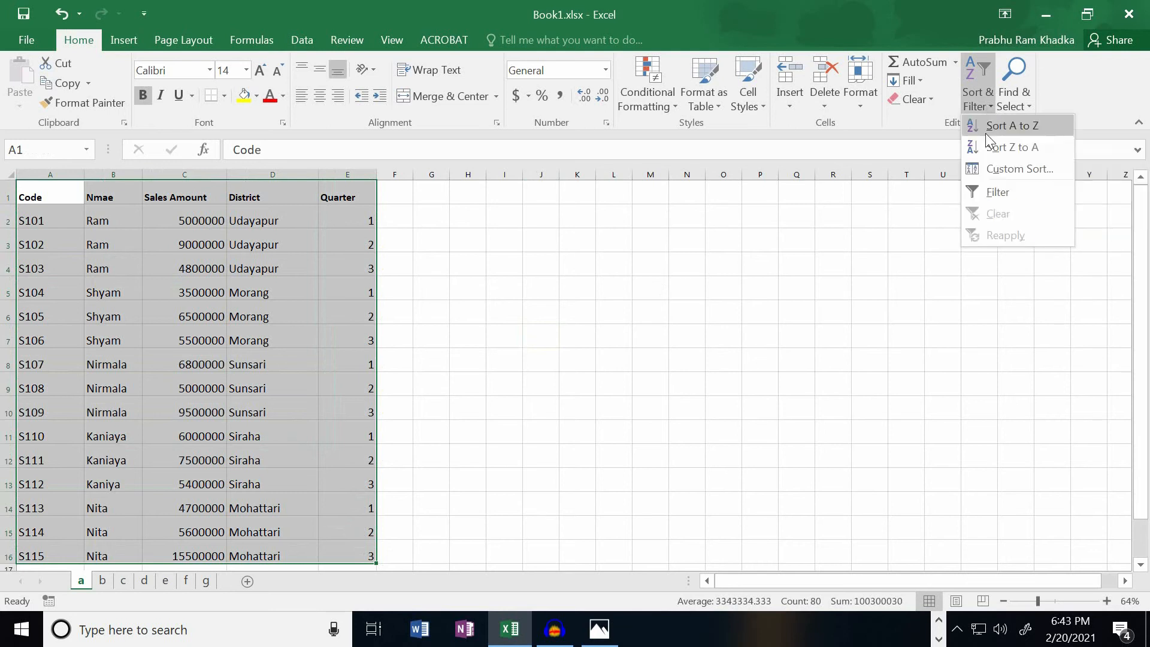
click(983, 193)
click(445, 240)
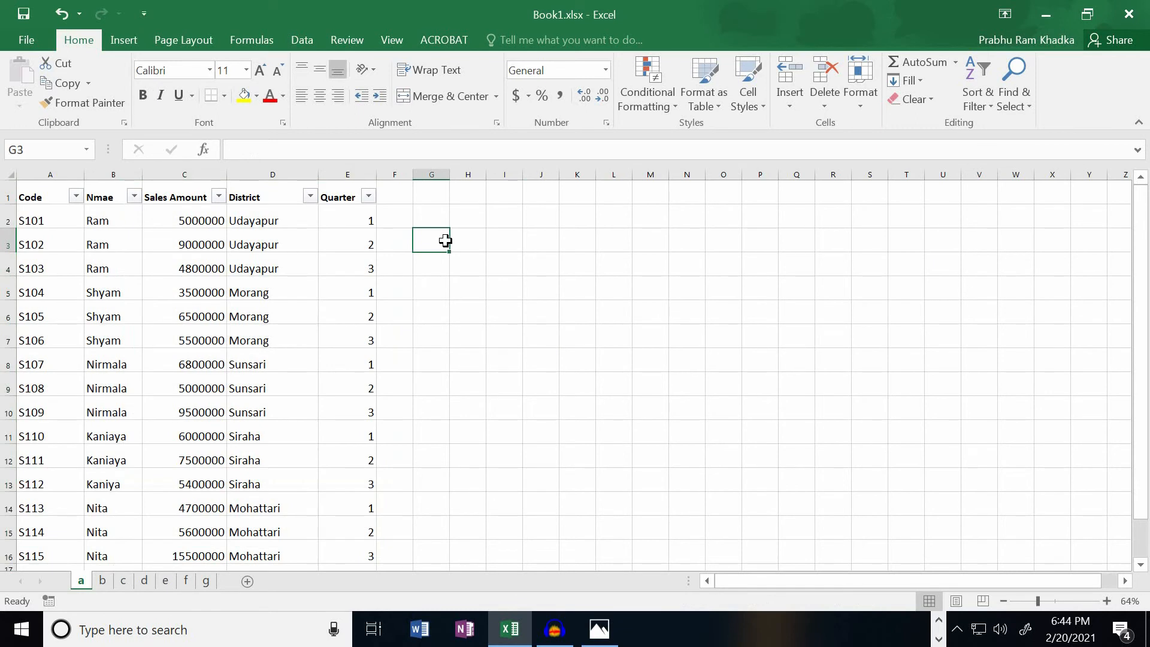
- Filter the Quarter column on sheet a to show only quarter 1
click(370, 198)
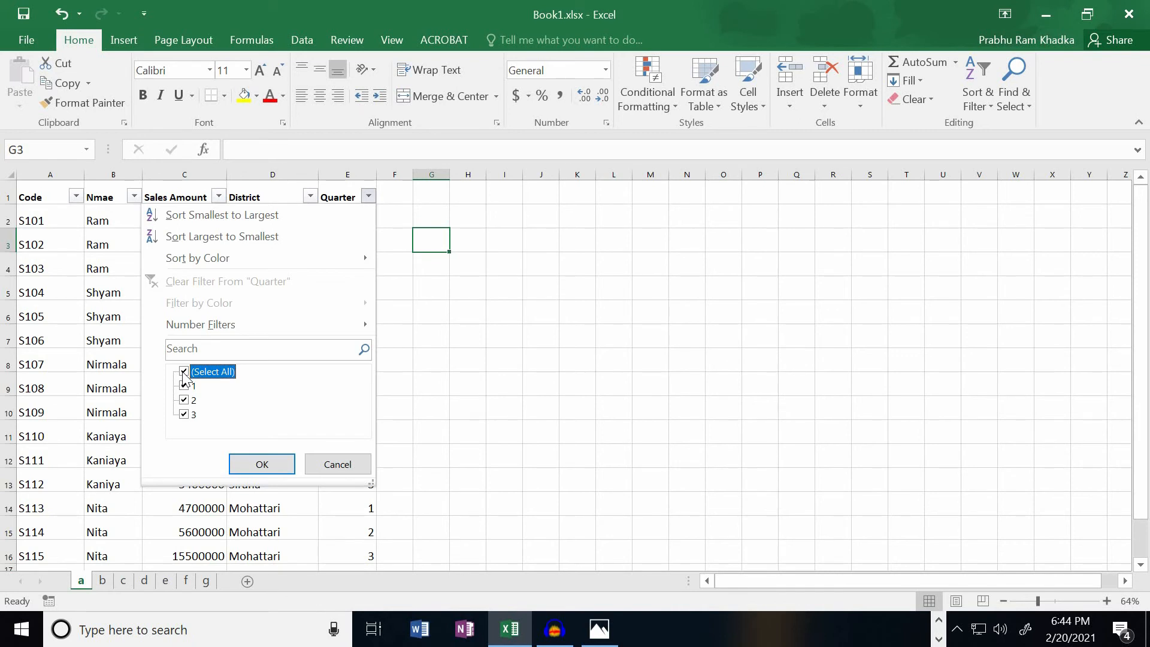
click(184, 373)
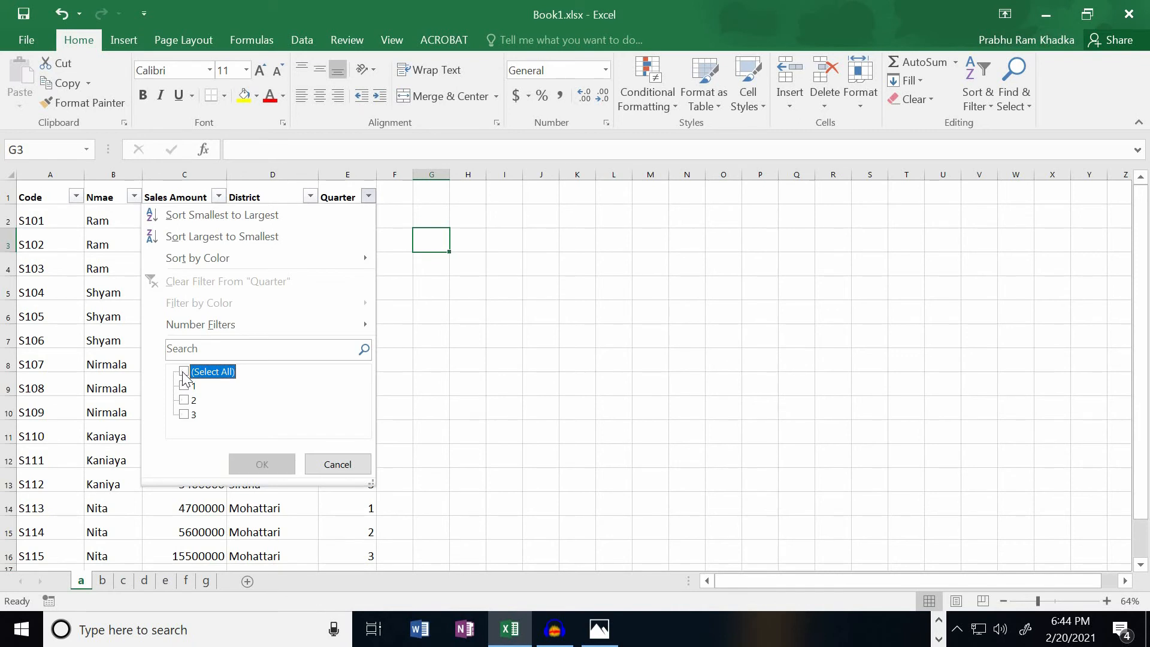
click(184, 386)
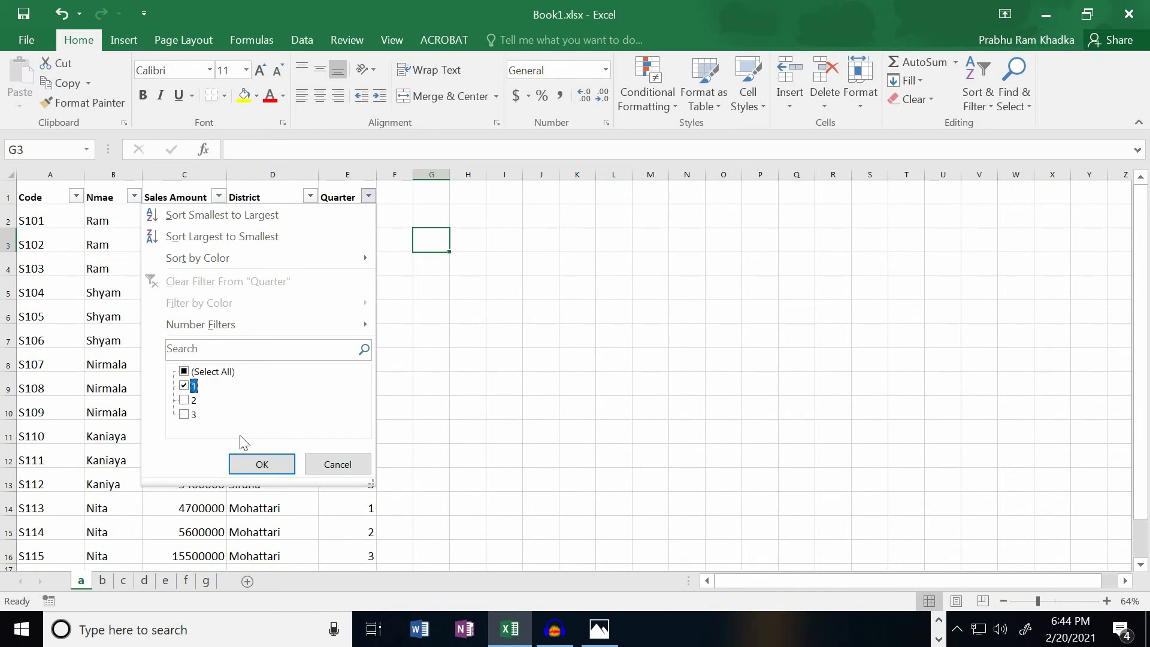
click(262, 465)
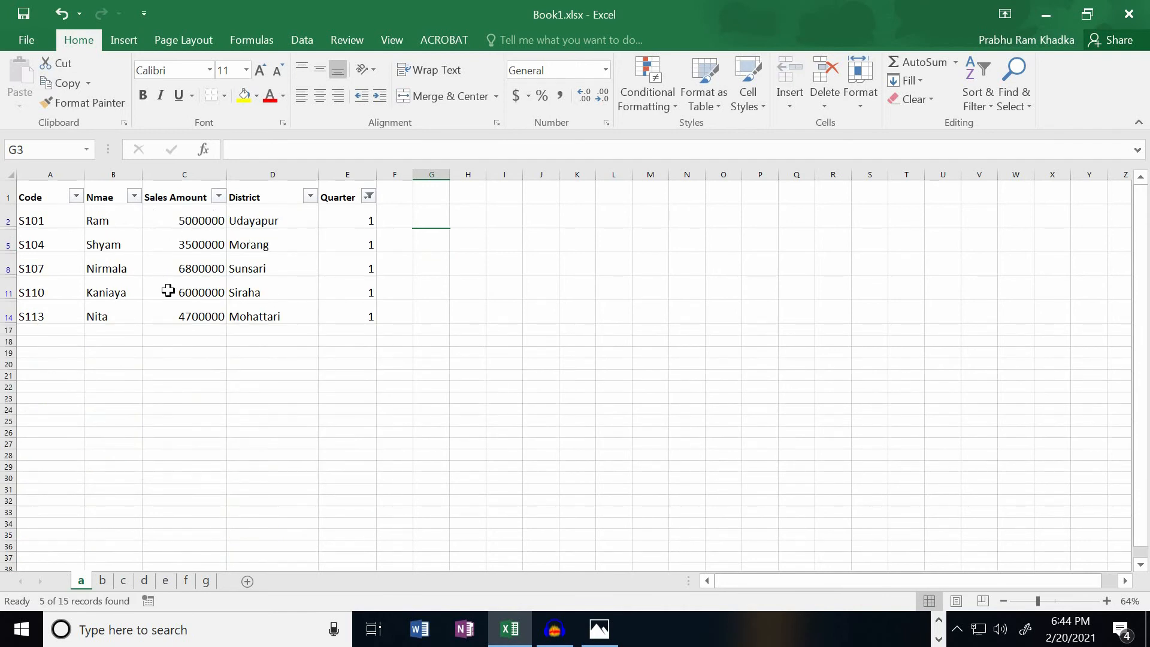
- Switch to sheet b and turn on filtering for its sales table in A1:E16
click(102, 580)
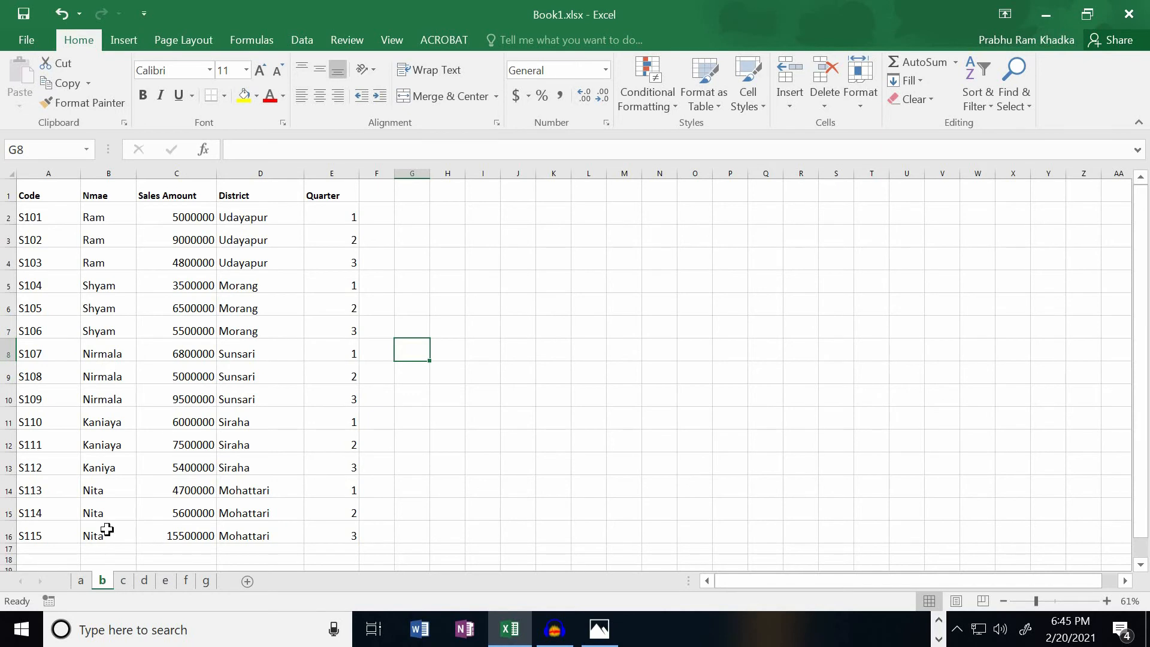
drag(20, 197, 355, 535)
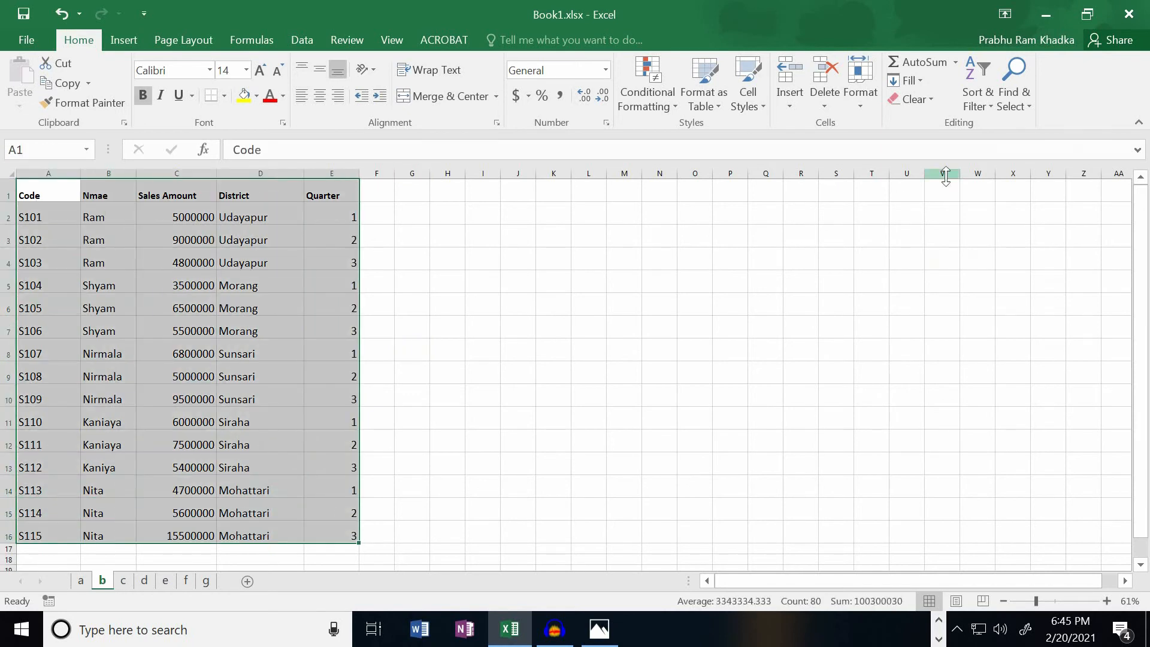
click(988, 105)
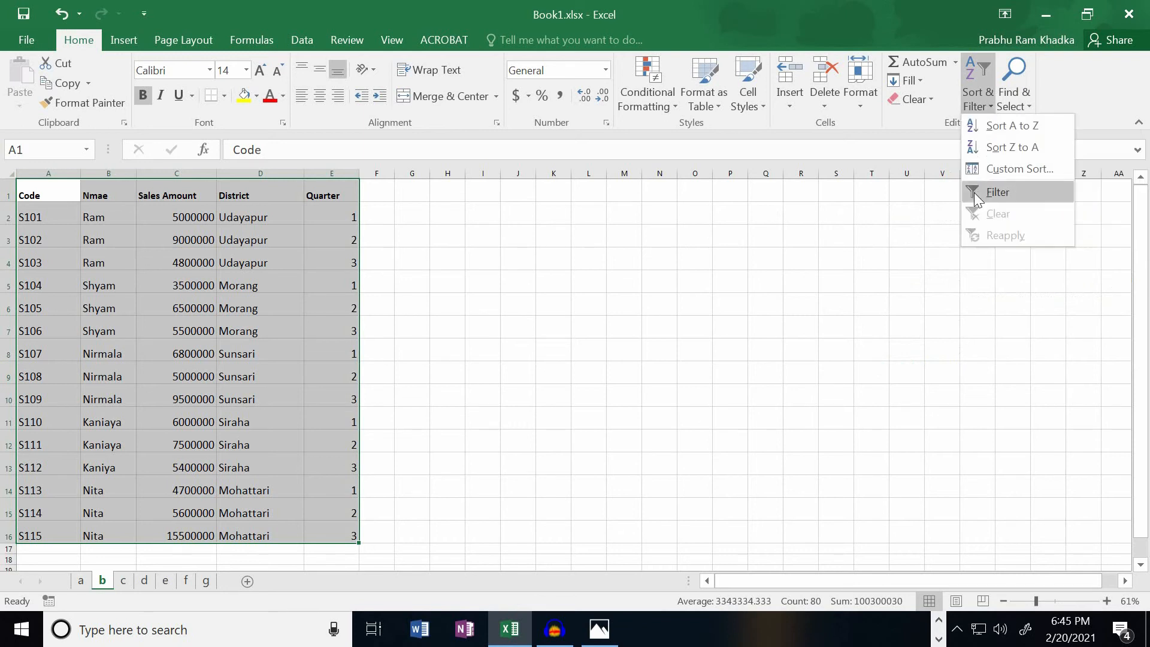
click(975, 198)
click(371, 258)
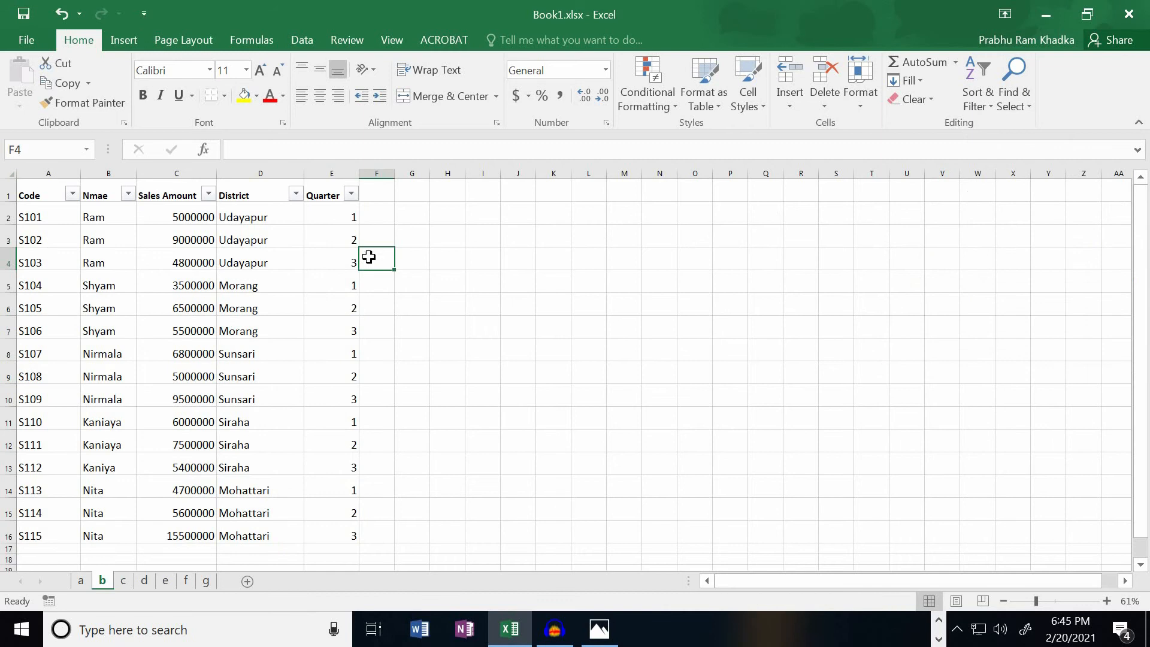
- Filter the District column on sheet b to show only Siraha and Udayapur
click(296, 194)
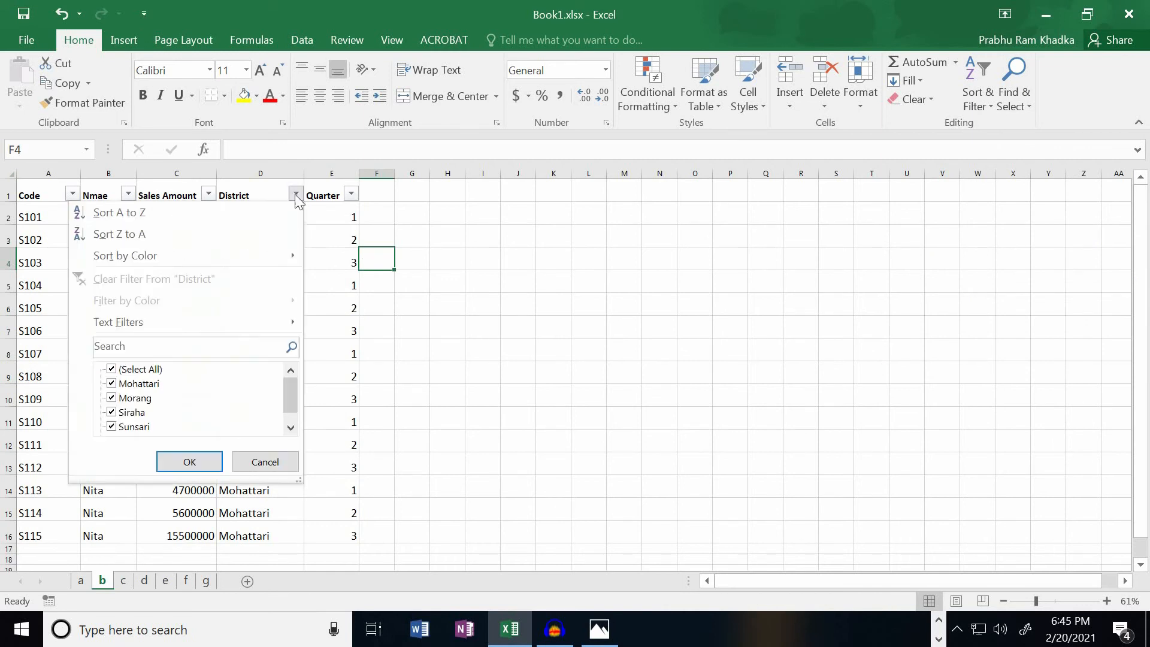
click(111, 369)
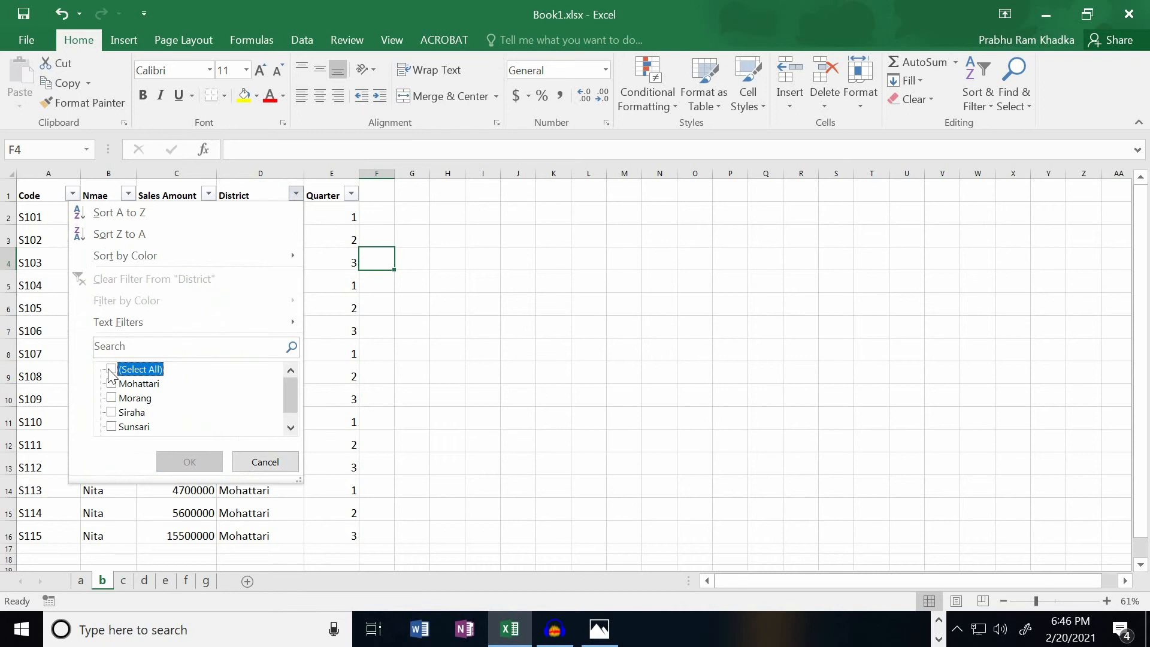
click(111, 412)
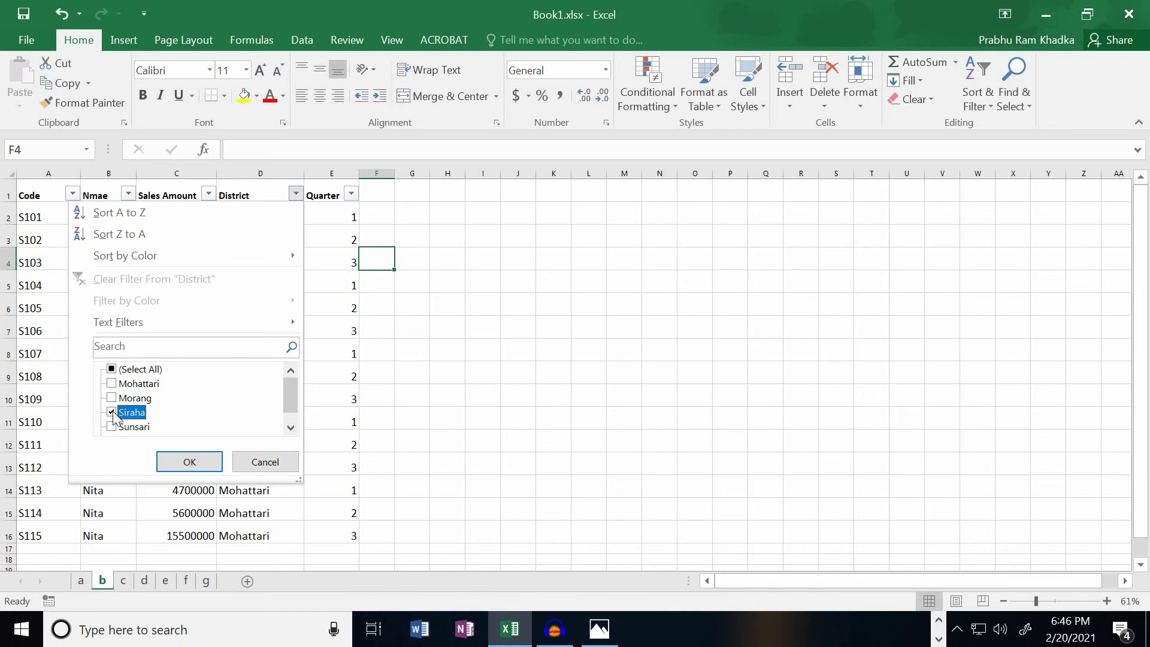
drag(290, 388, 289, 392)
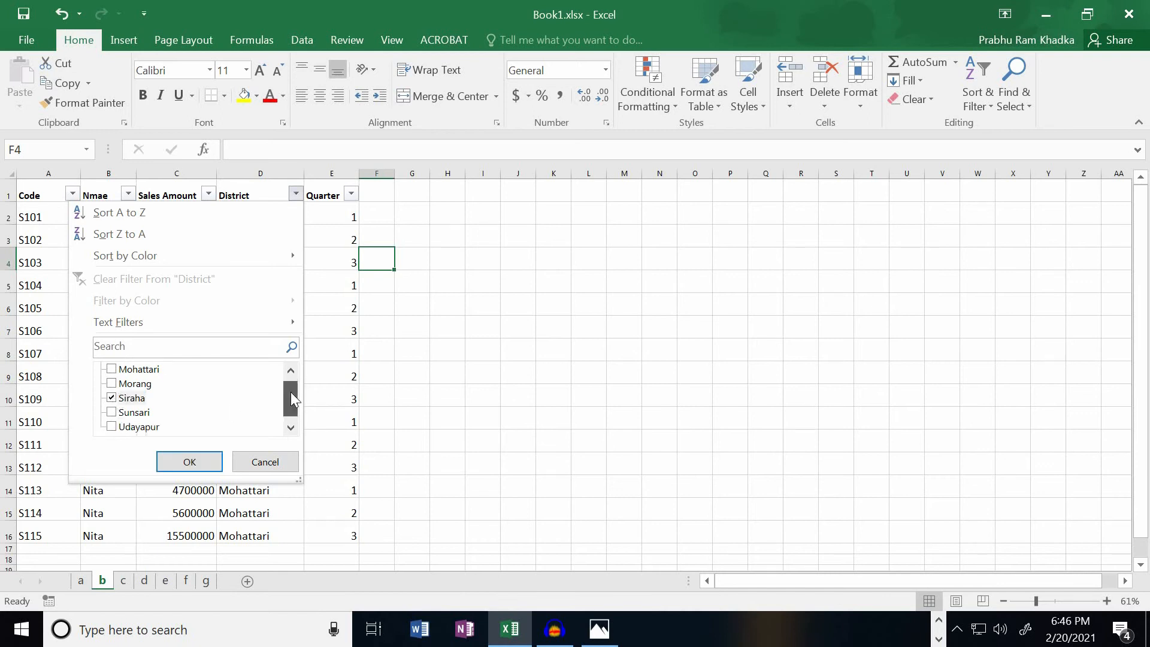
click(112, 427)
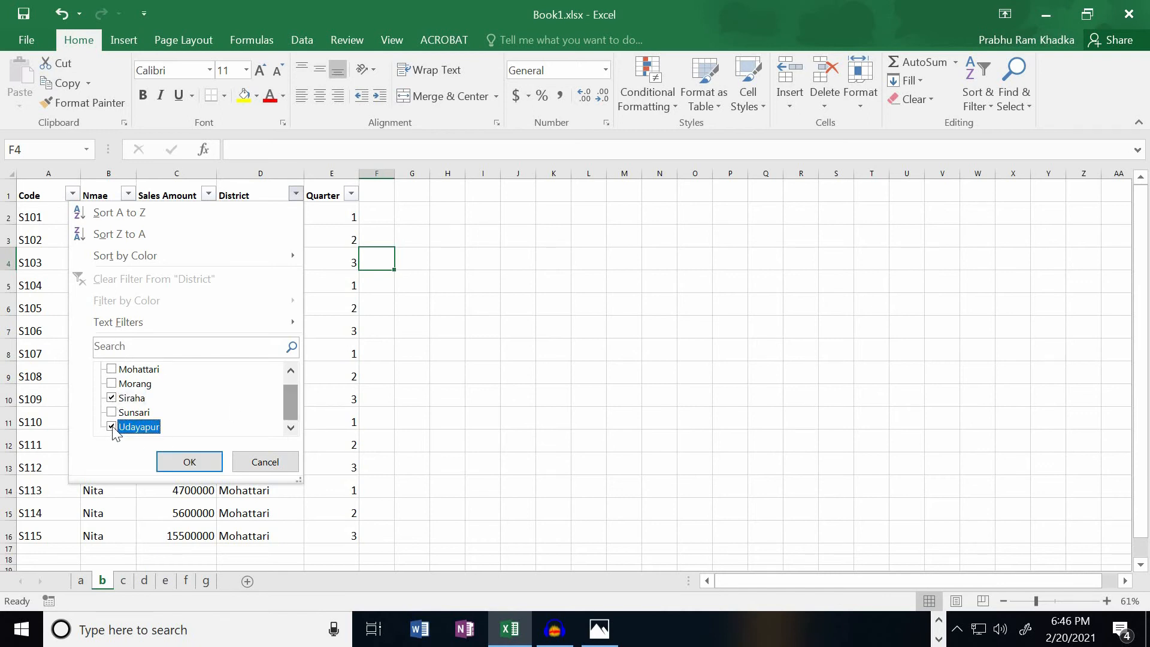
click(191, 463)
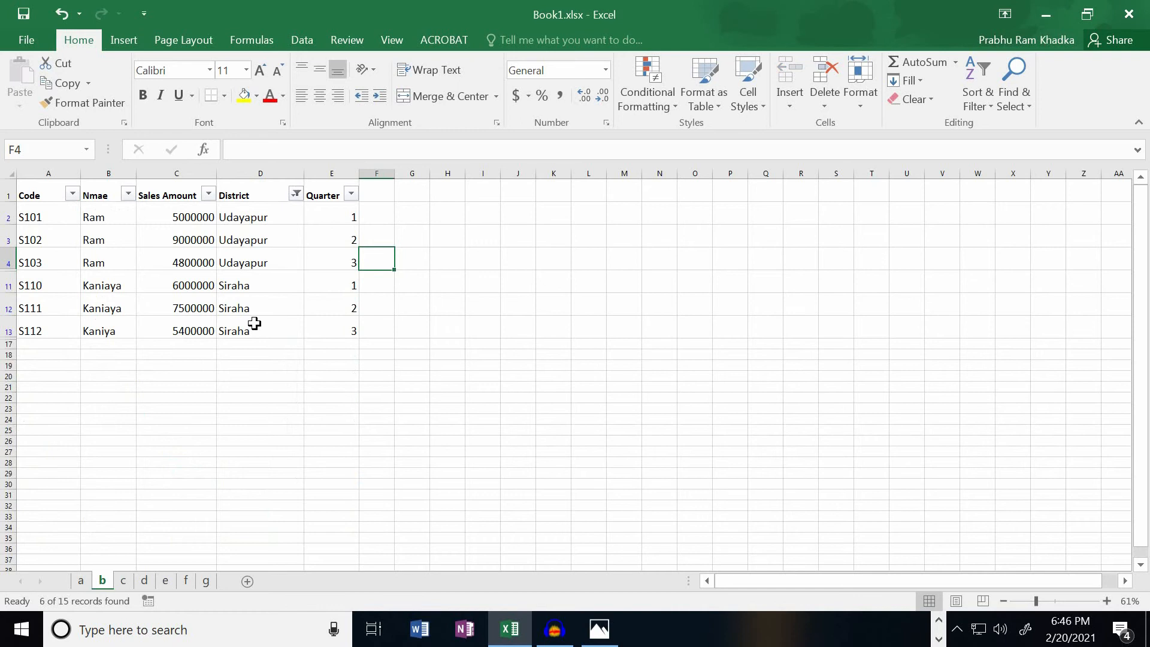
- Switch to sheet c and turn on filtering for its sales table in A1:E16
click(122, 582)
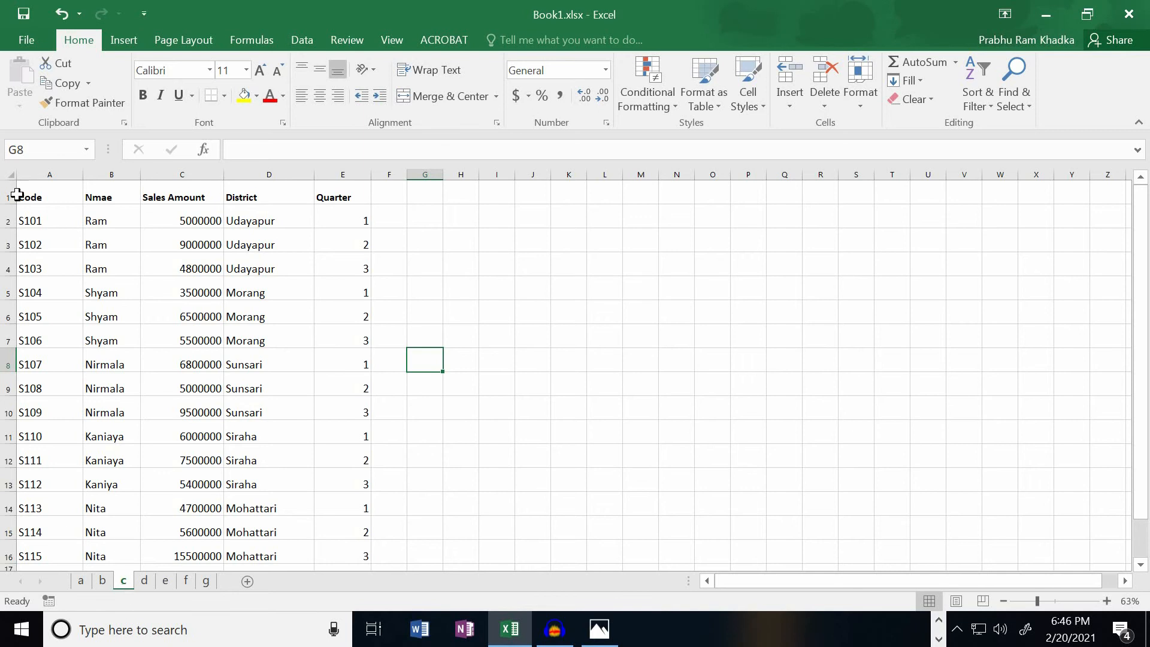
drag(19, 195, 362, 555)
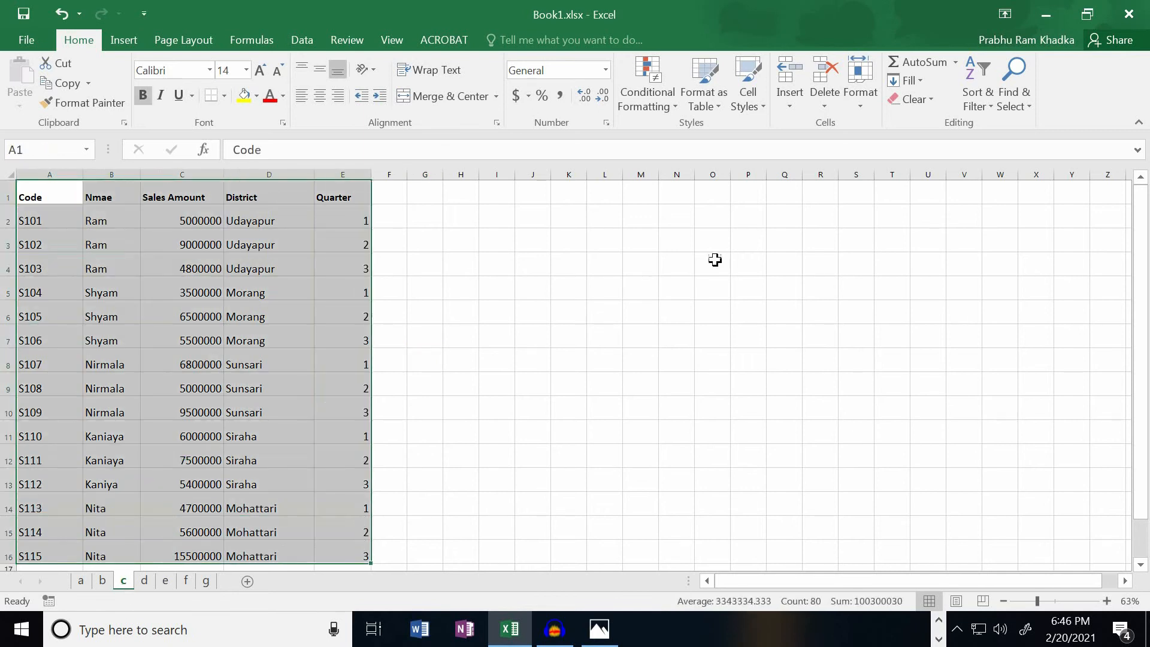
click(990, 108)
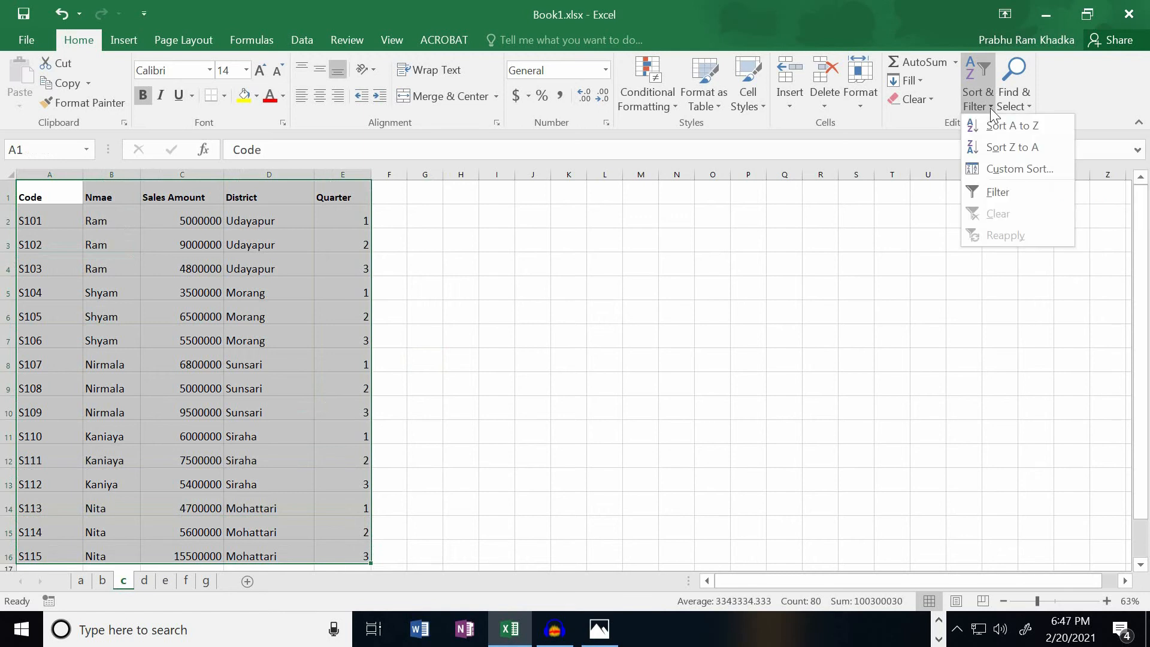
click(988, 191)
click(389, 262)
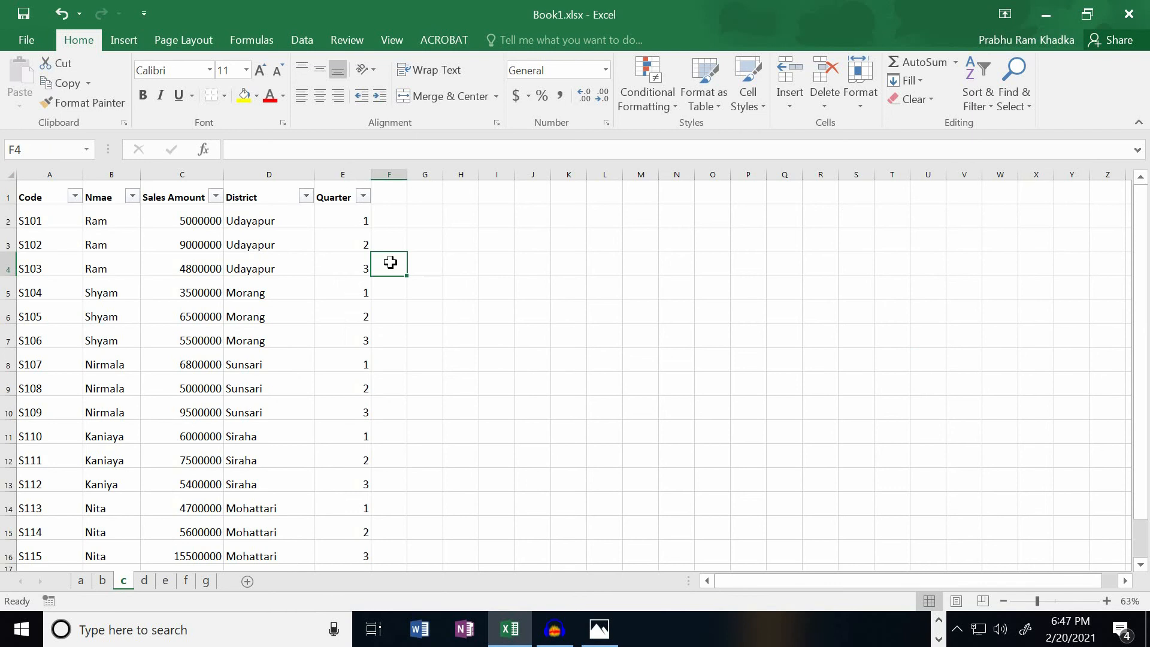
- Filter the Quarter column on sheet c to show only quarters 1 and 3
click(363, 197)
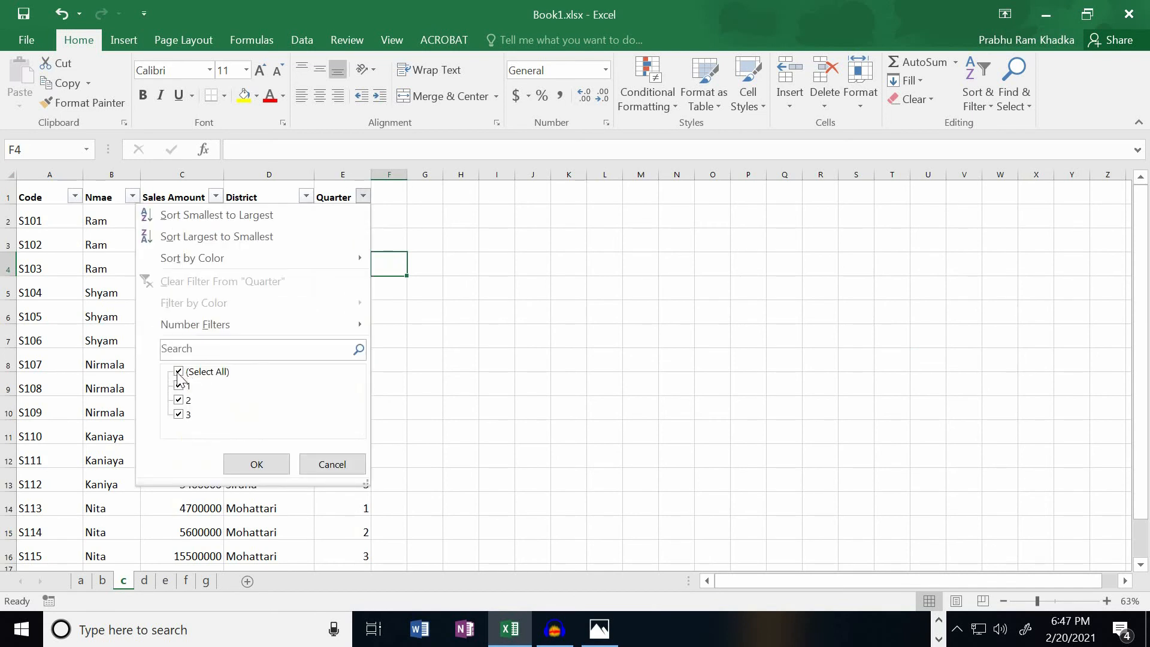
click(178, 373)
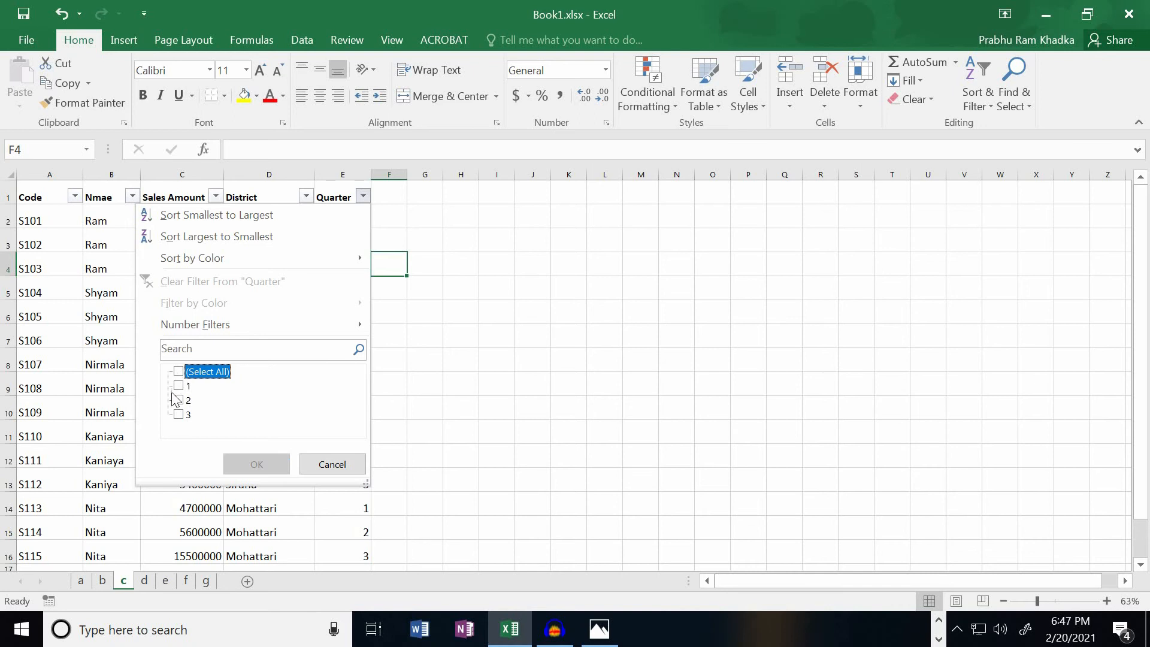
click(180, 414)
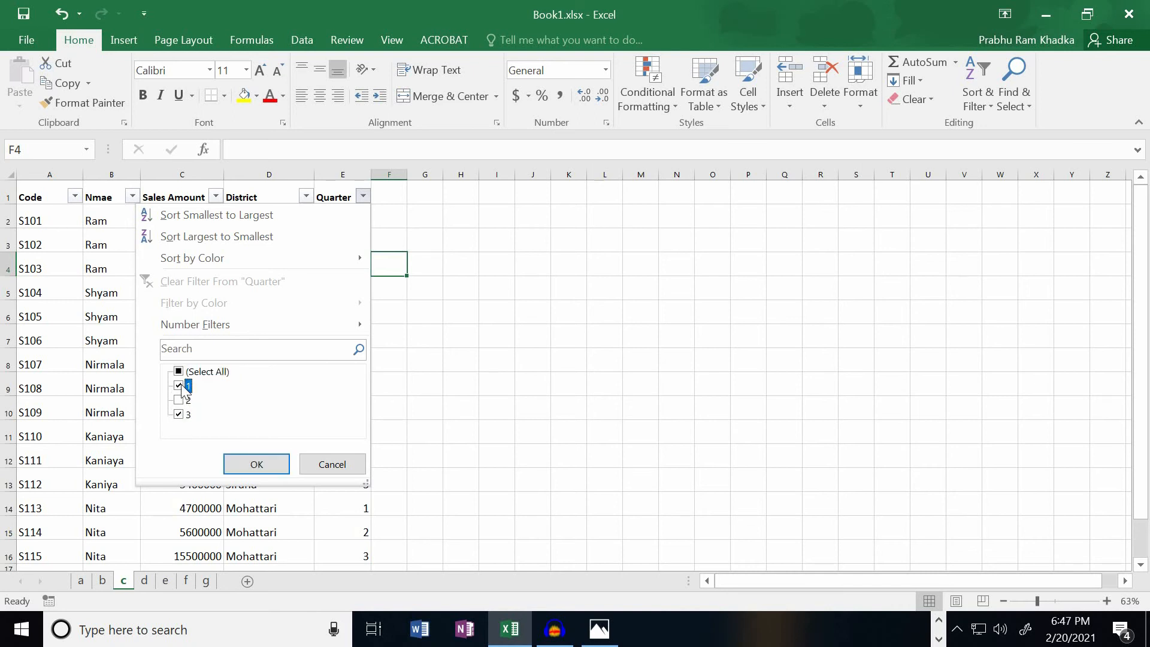
click(256, 467)
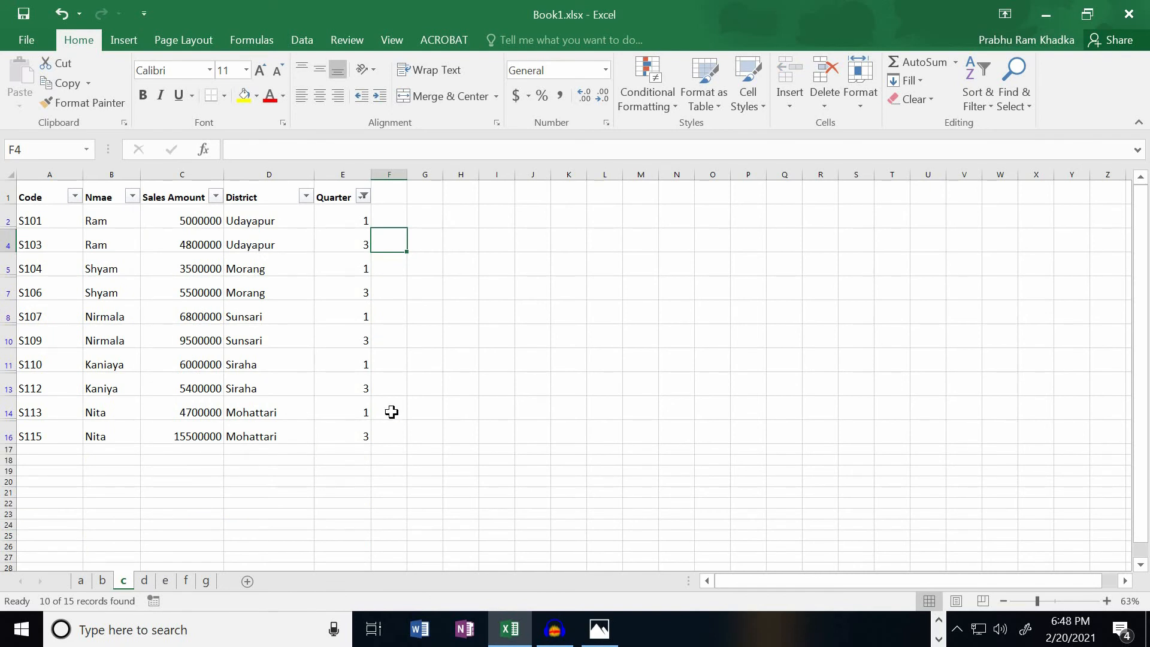
- Switch to sheet d and turn on filtering for its sales table in A1:E16
click(145, 581)
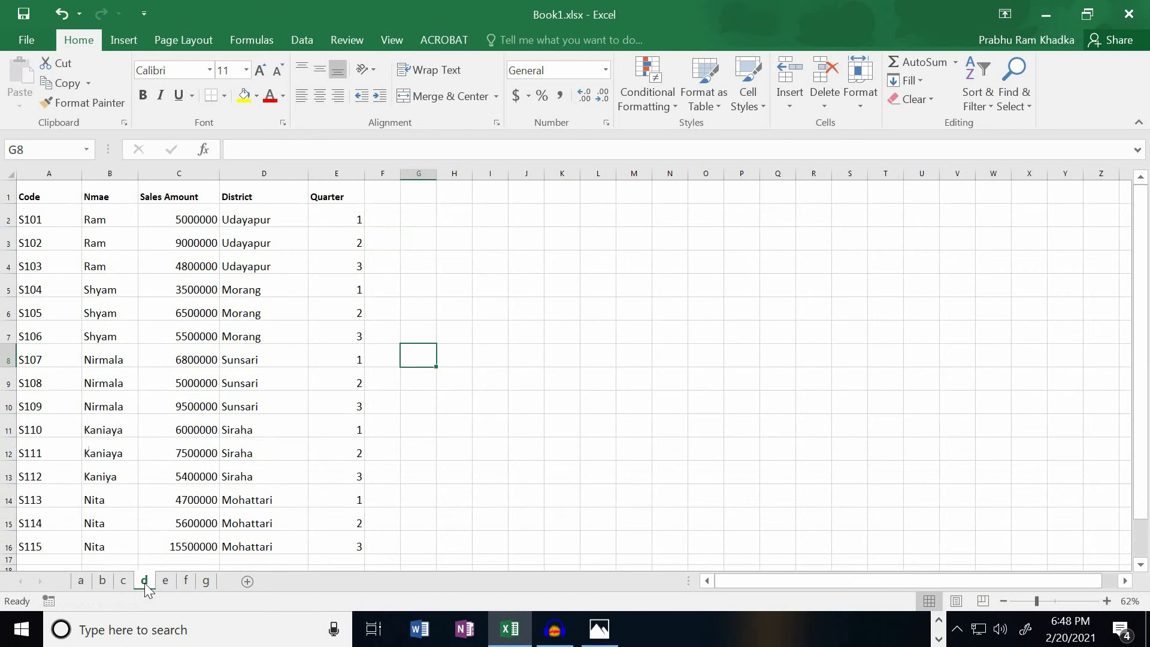
drag(24, 197, 362, 548)
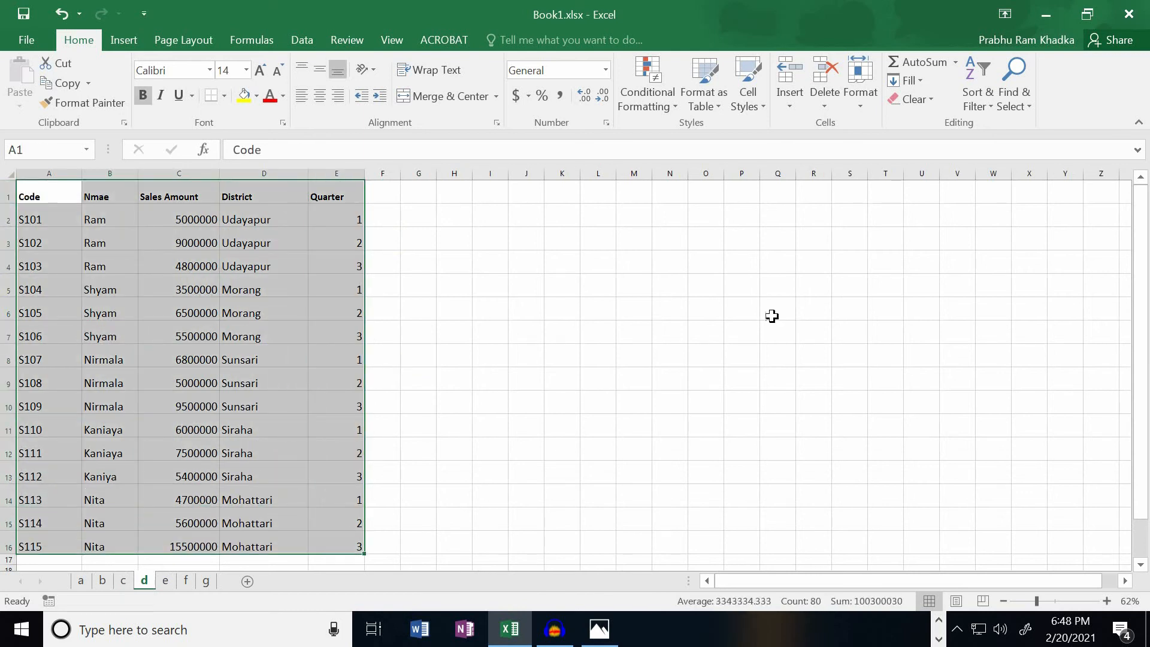
click(993, 102)
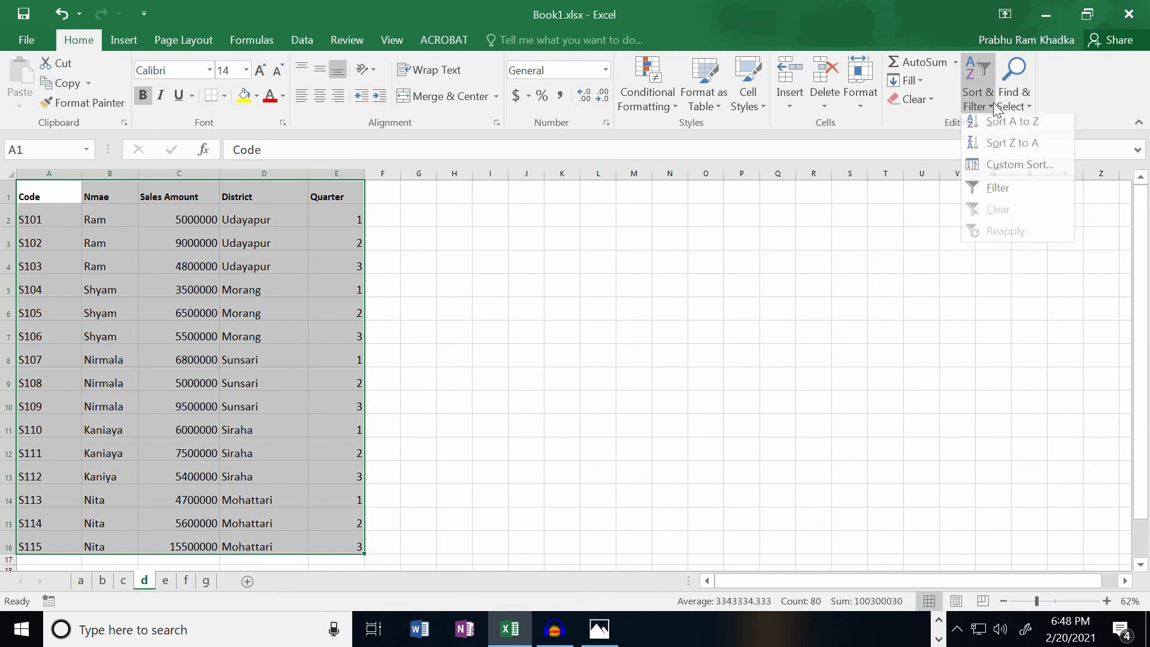
click(969, 189)
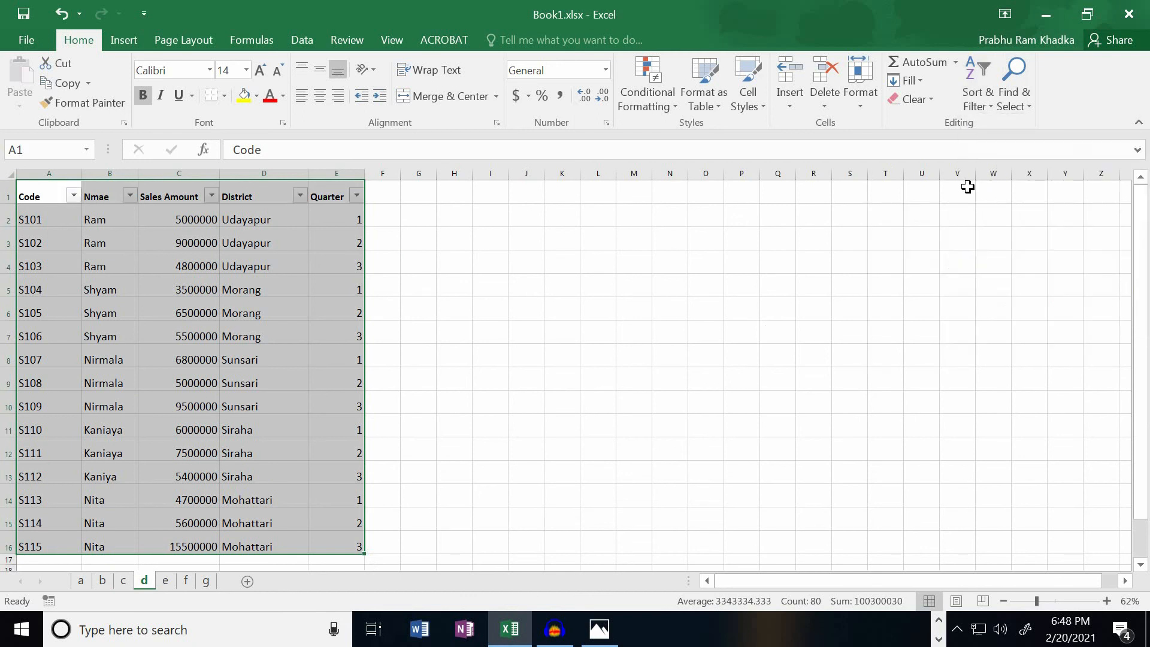
click(382, 214)
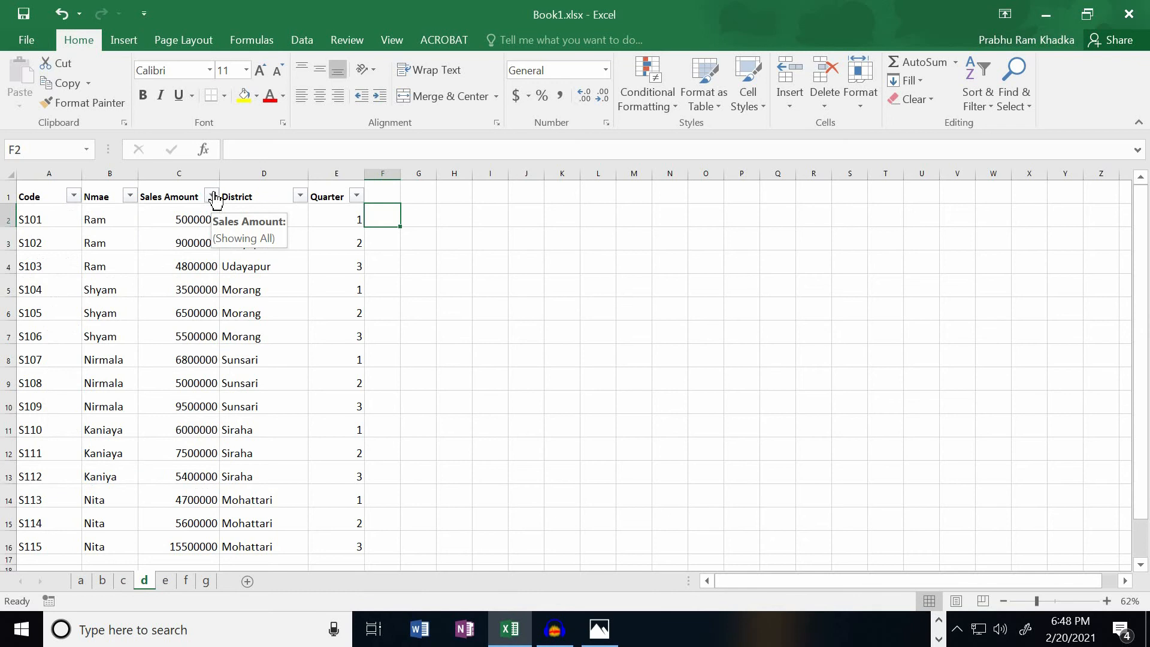
- Filter the Sales Amount column on sheet d to show amounts greater than 5000000 and less than 10000000
click(211, 197)
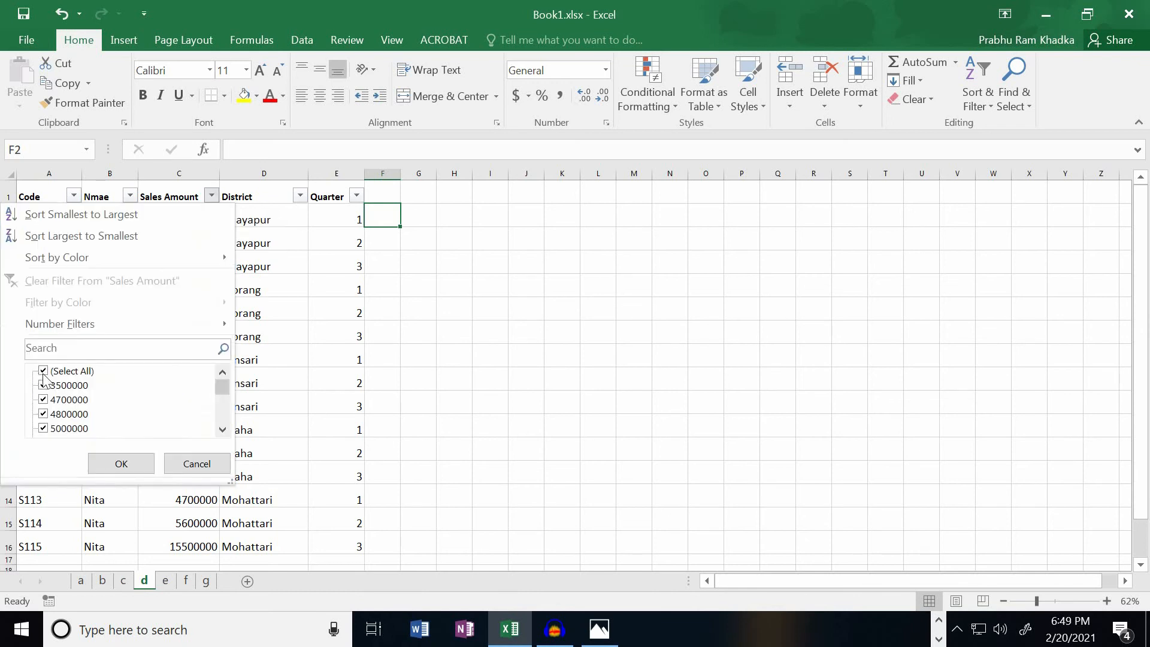
mouse_move(56, 329)
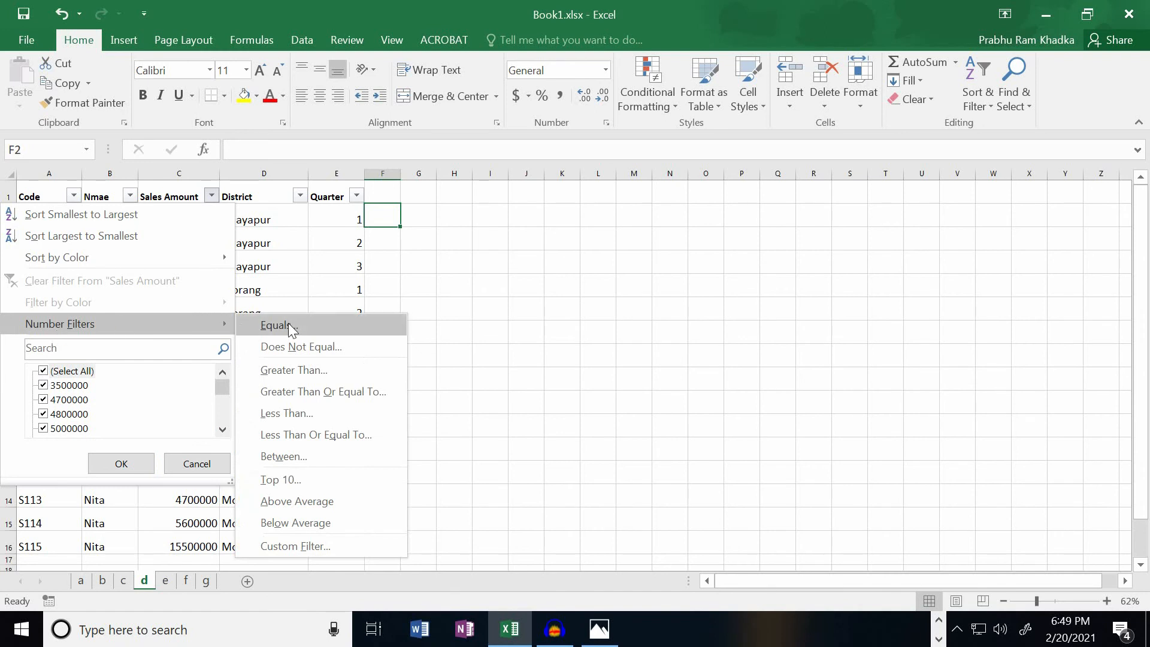
click(292, 459)
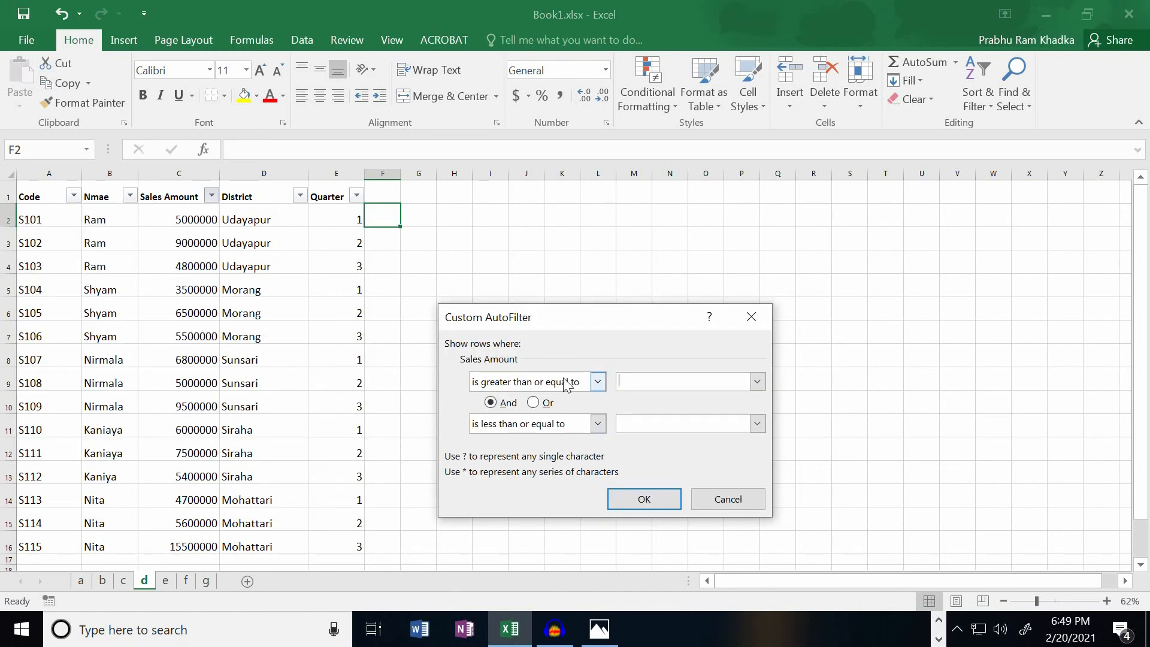
click(598, 381)
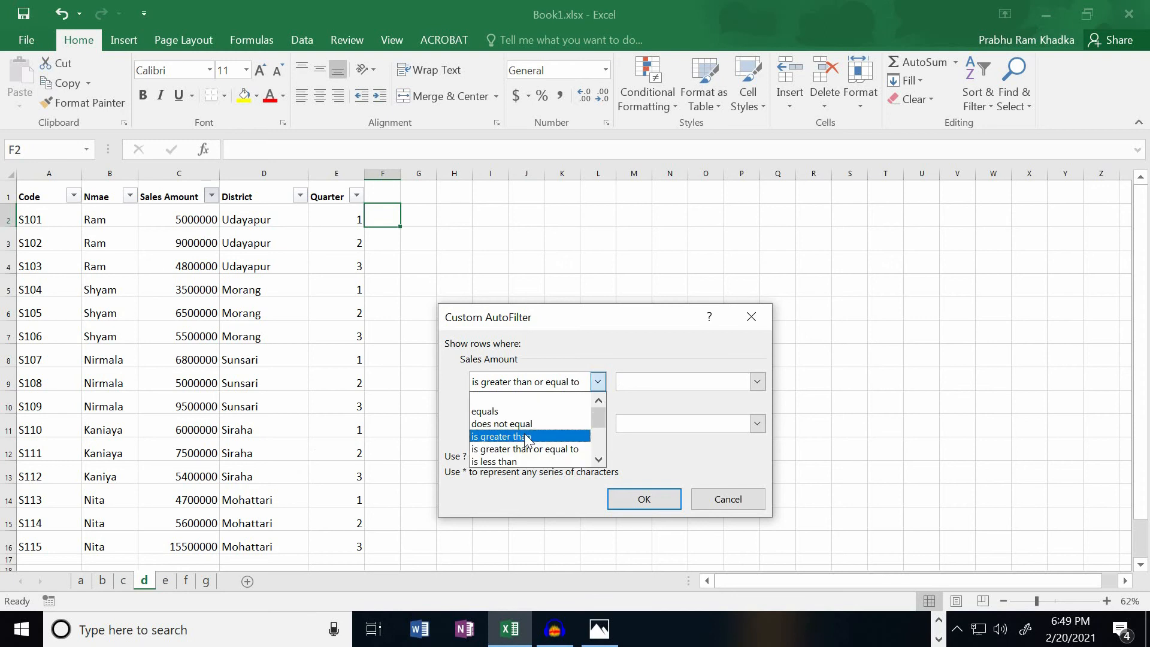
click(526, 437)
click(598, 423)
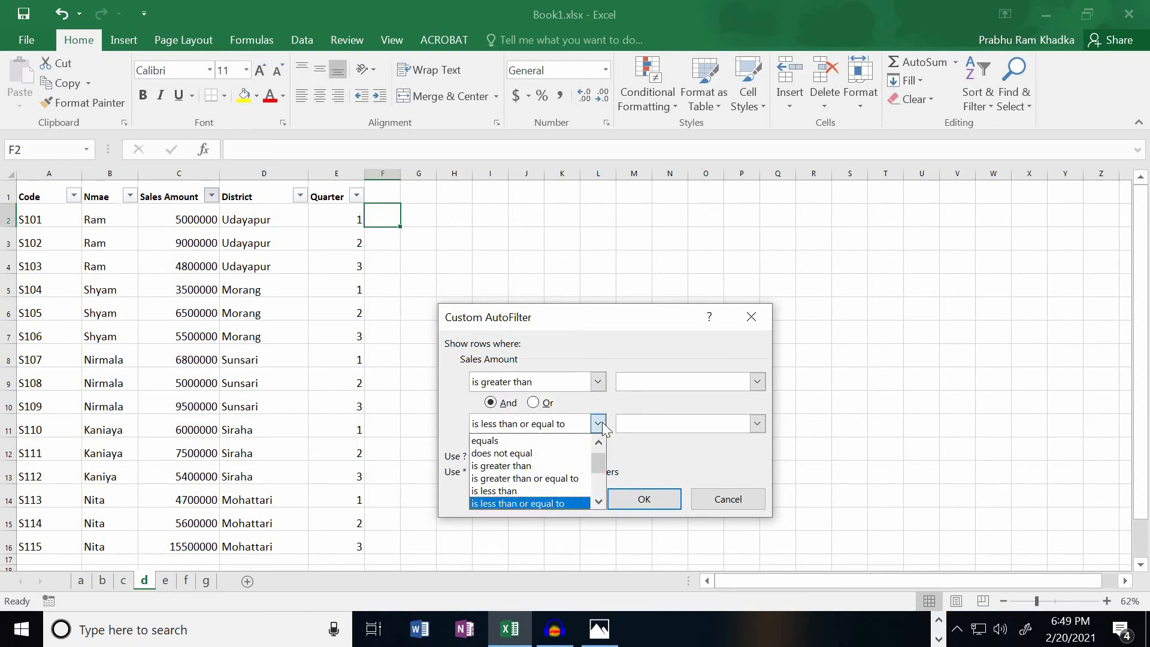
click(505, 491)
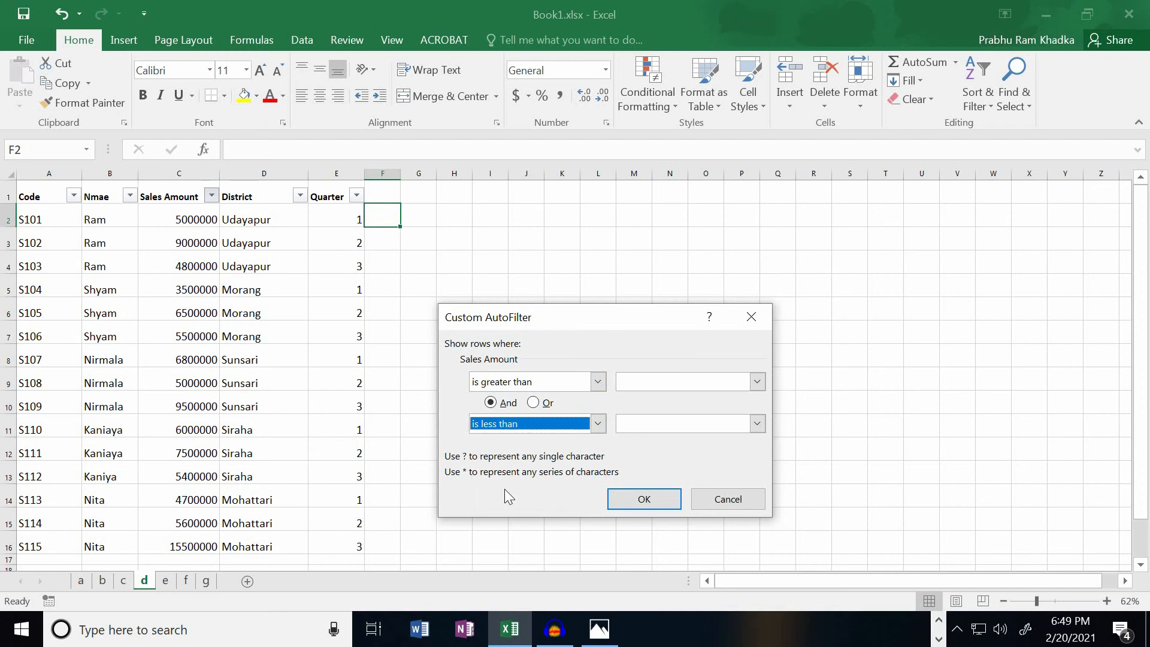
click(657, 386)
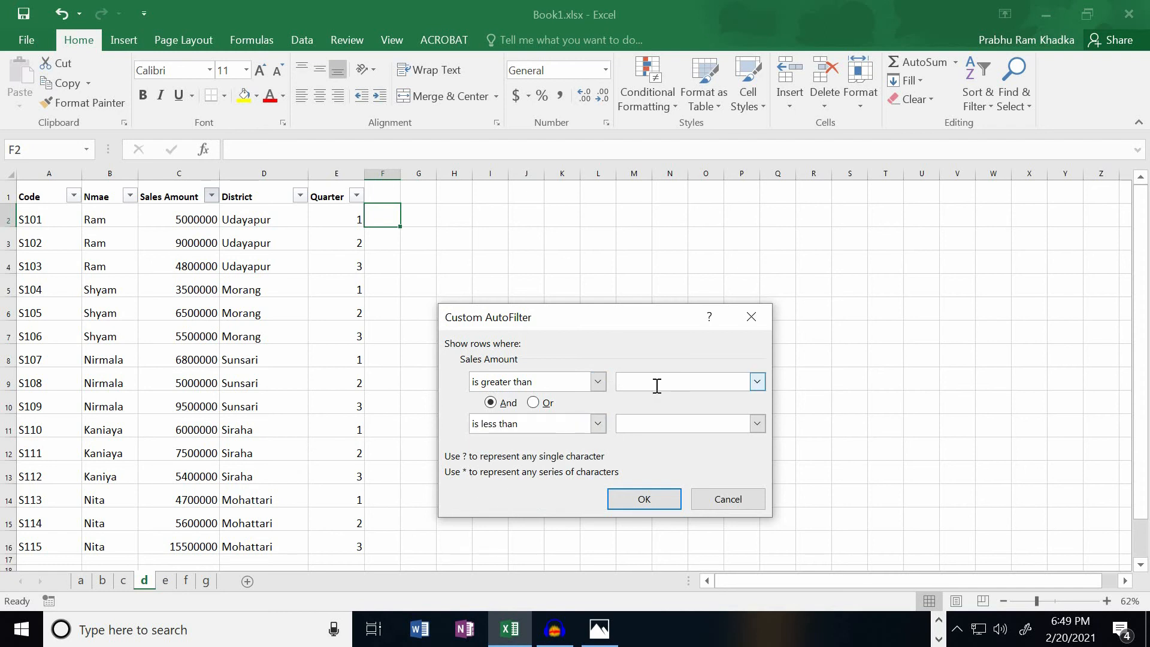
text(5000000)
click(666, 430)
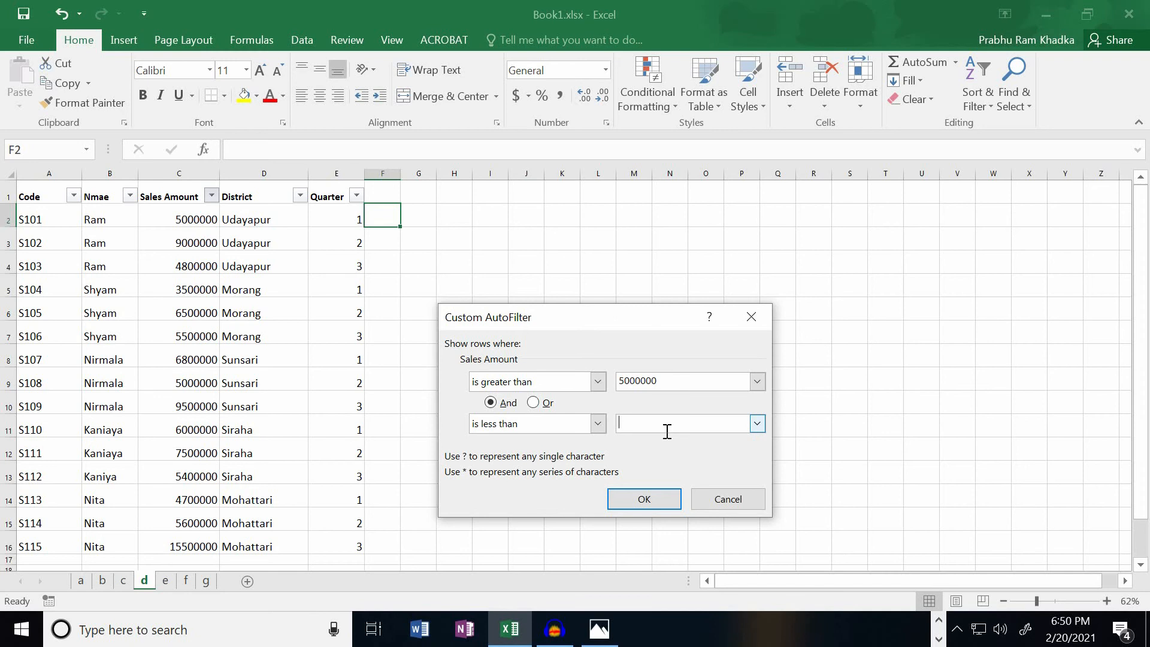
text(10000000)
click(641, 498)
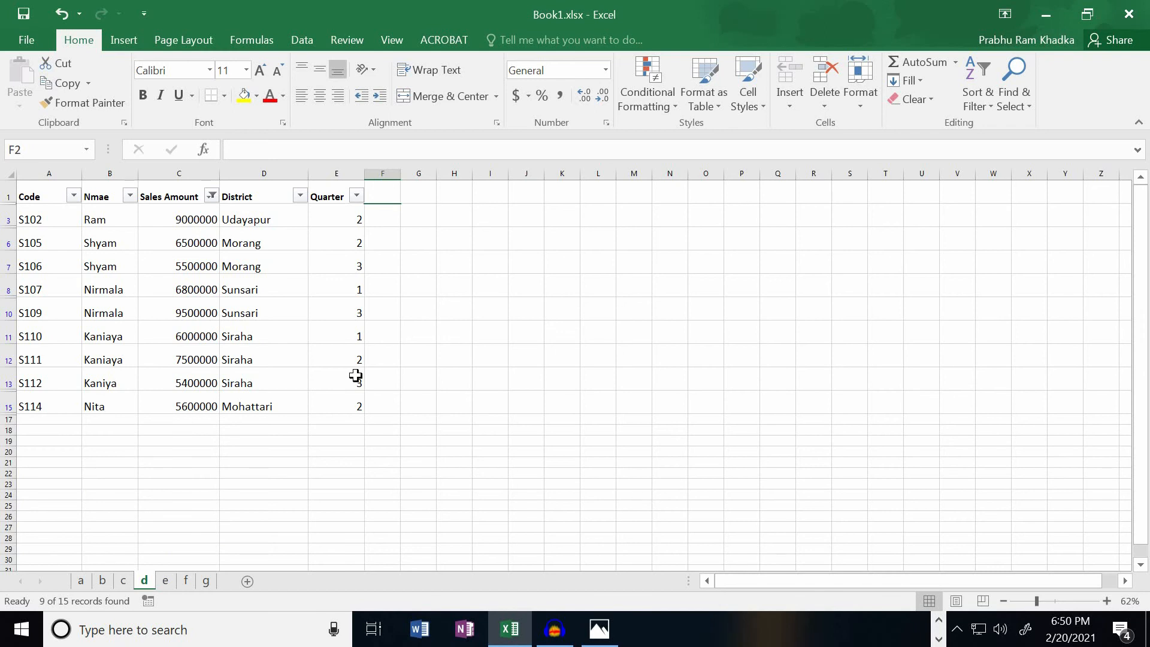
- Switch to sheet e and turn on filtering for its sales table, selecting A1:F16
click(166, 581)
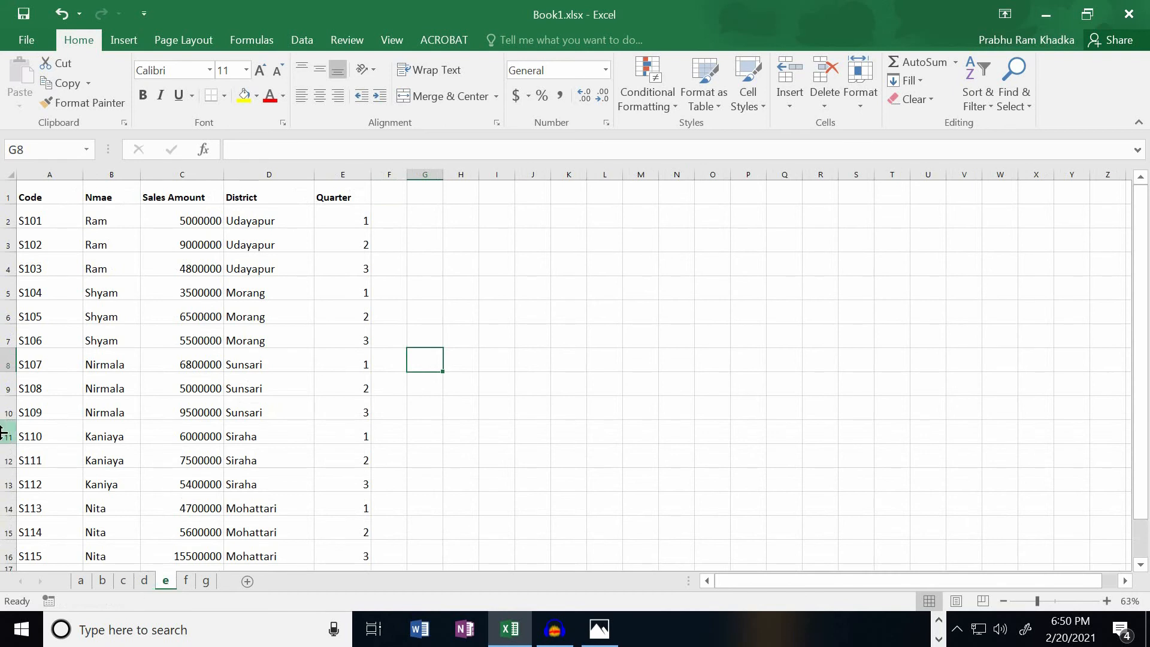
drag(32, 197, 395, 556)
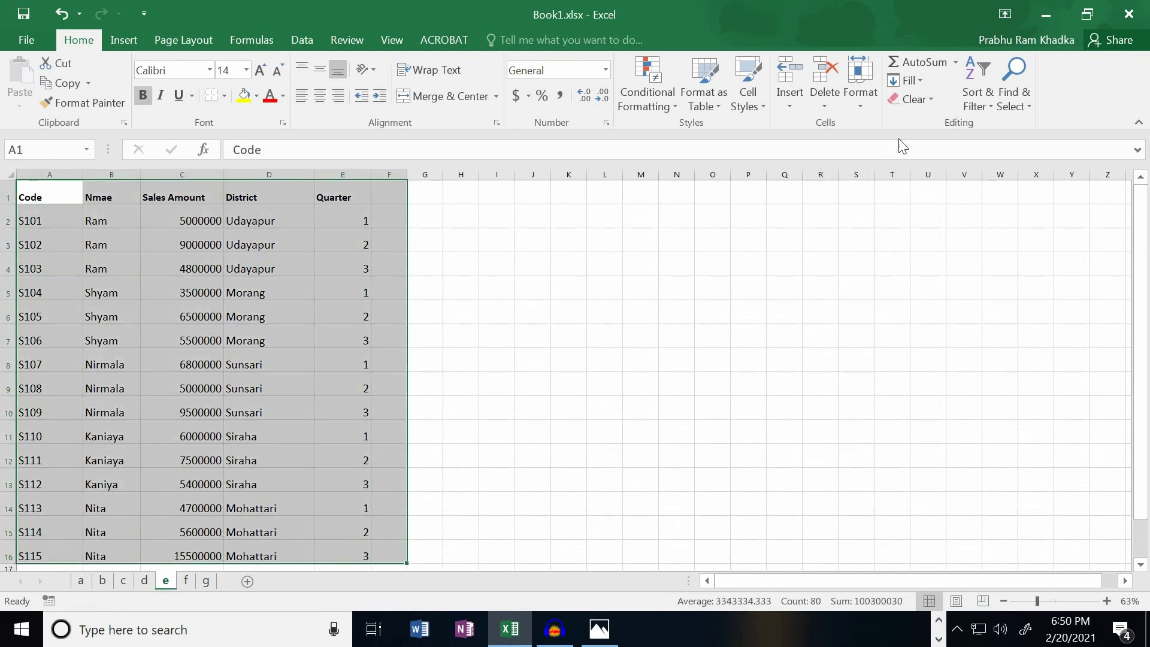
click(989, 109)
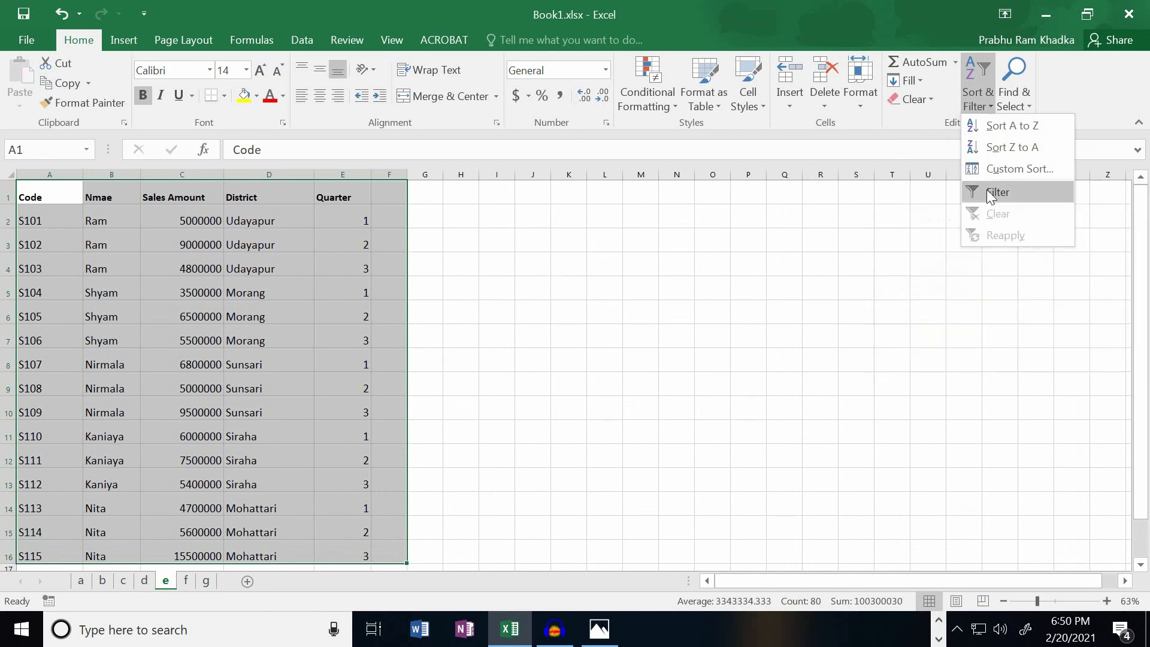
click(988, 191)
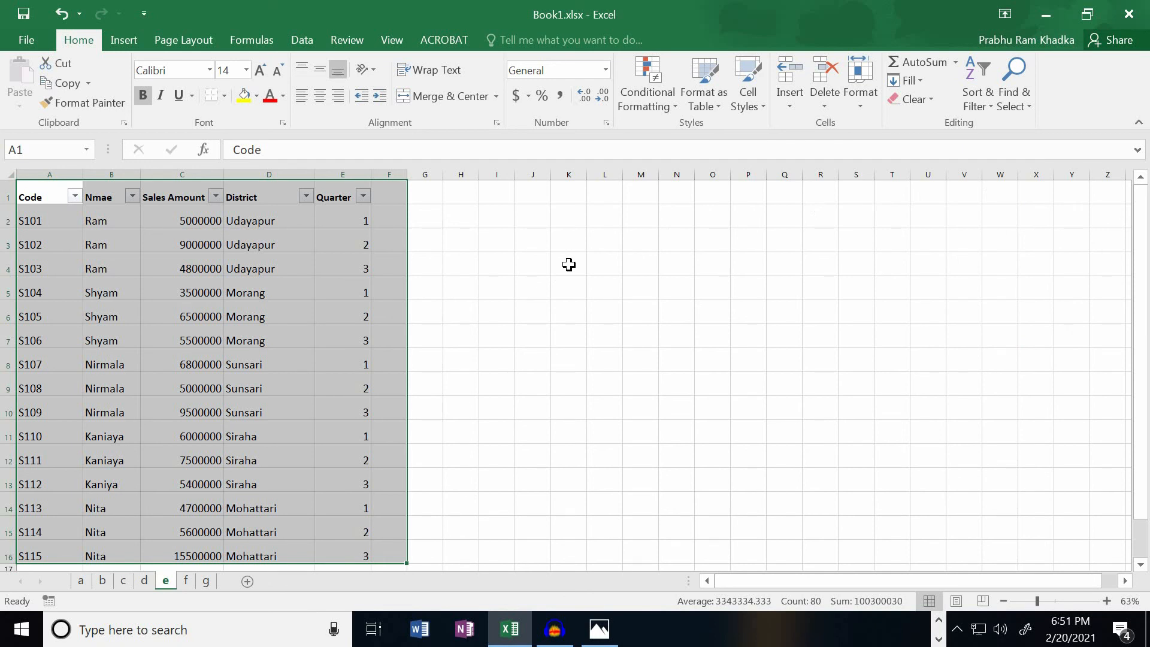
- Filter the Sales Amount column on sheet e to show only the top 3 items
click(214, 196)
mouse_move(91, 330)
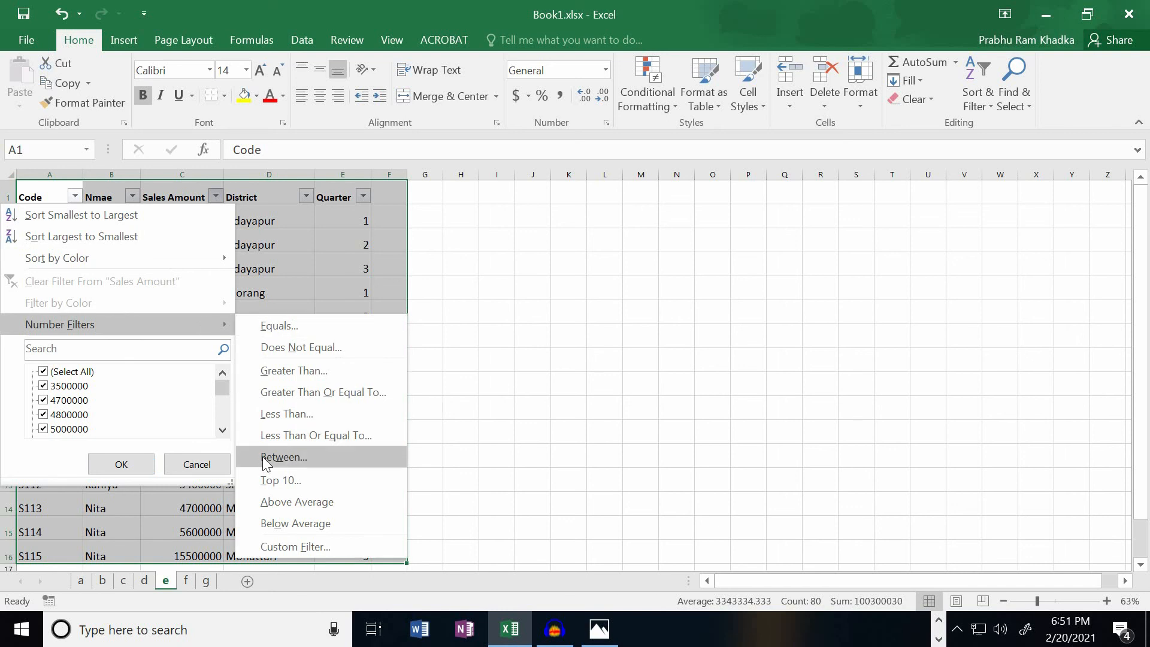
click(269, 479)
text(3)
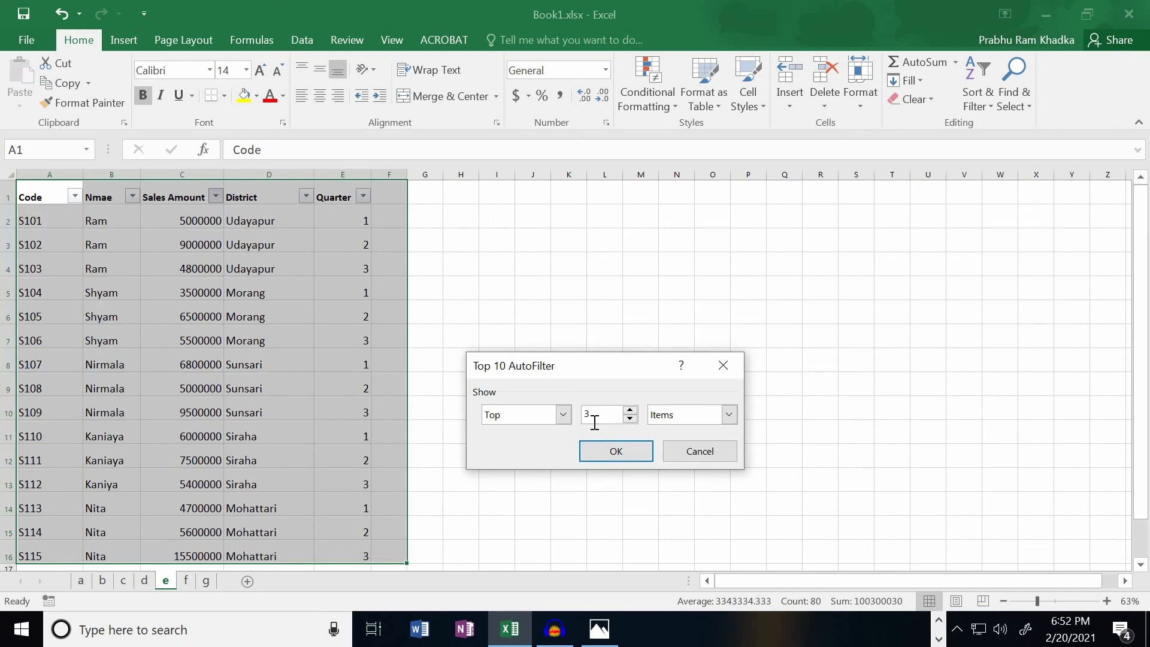
key(BackSpace)
text(3)
click(609, 460)
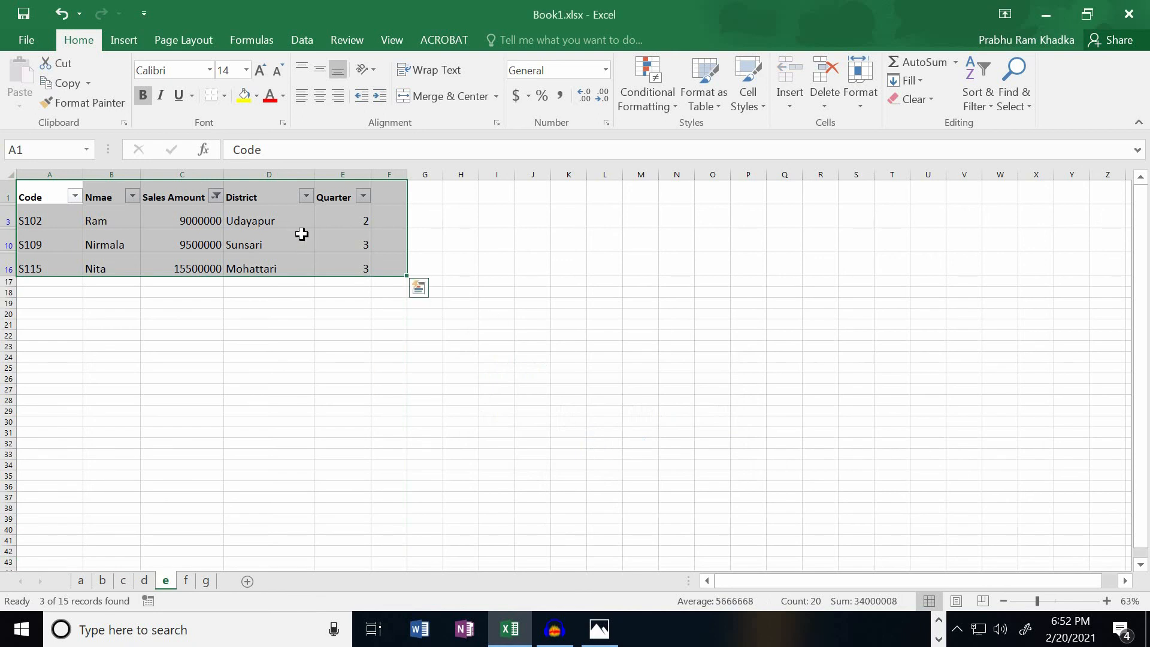
- Switch to sheet f and turn on filtering for its whole sales table
click(185, 582)
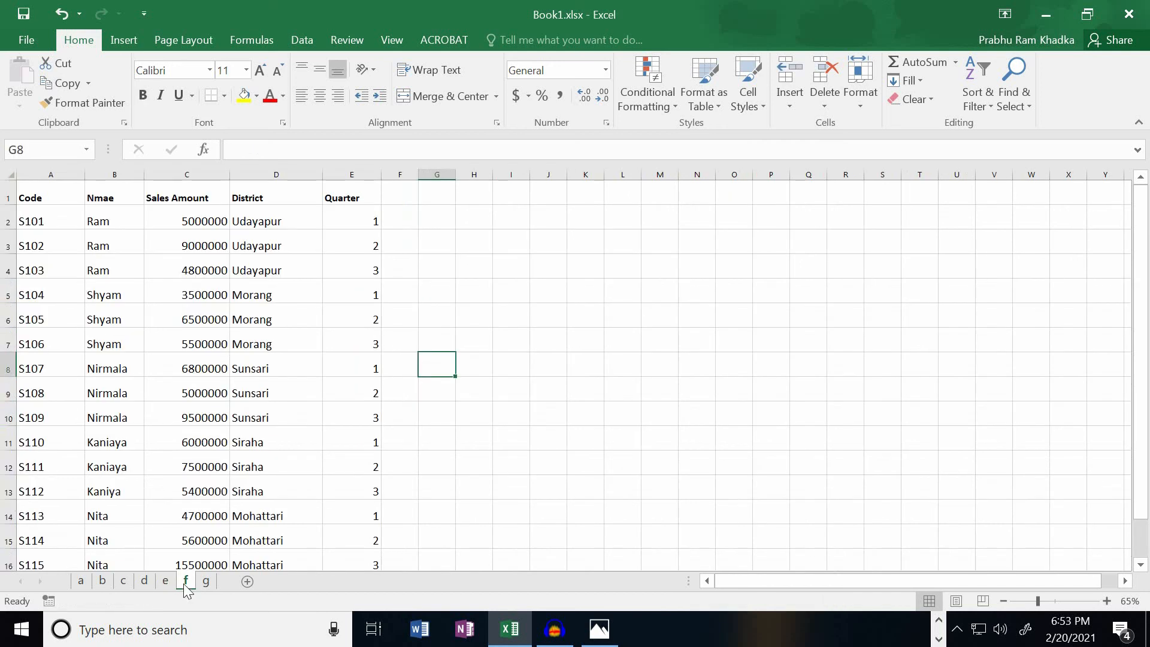
click(27, 199)
key(ctrl+a)
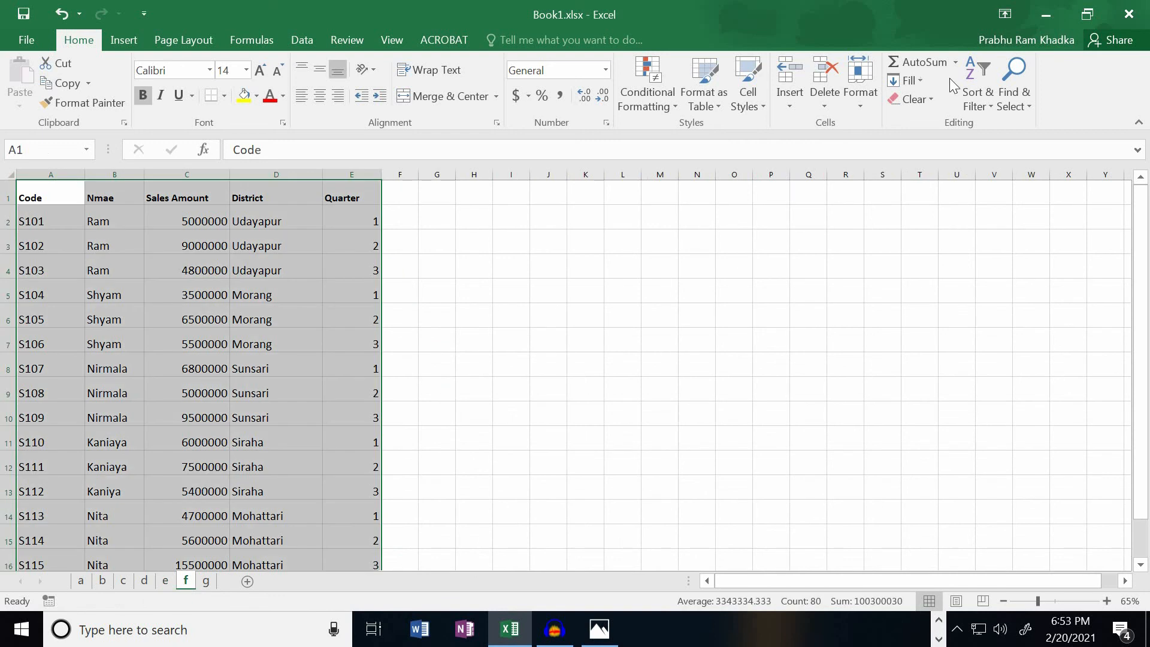
click(986, 103)
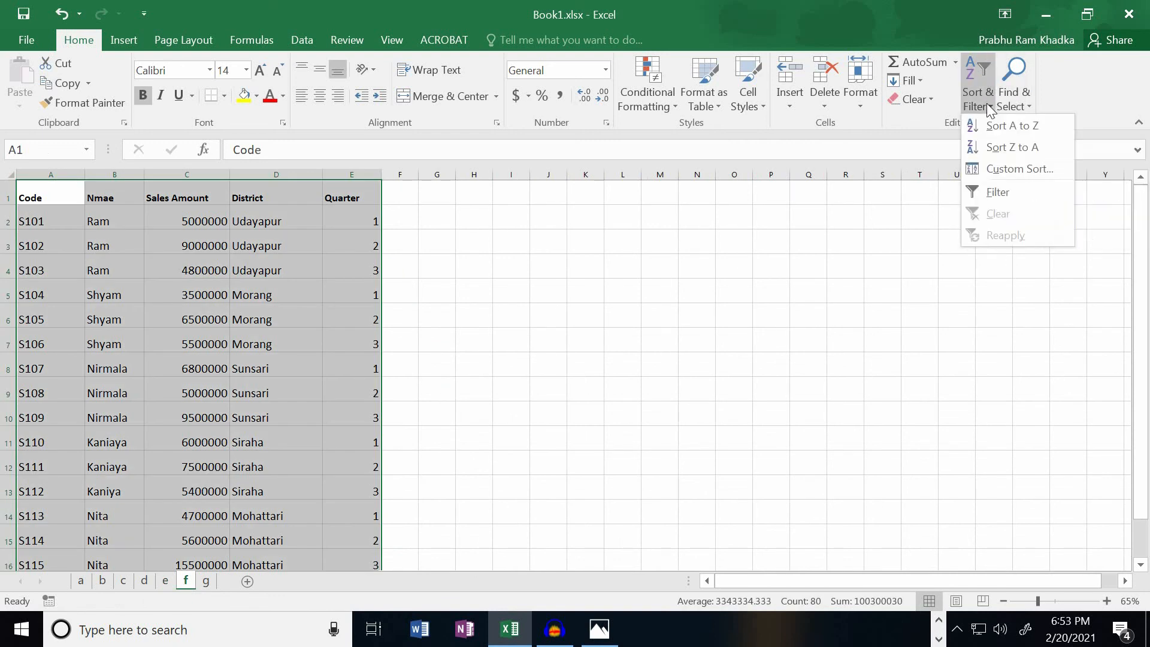
click(976, 196)
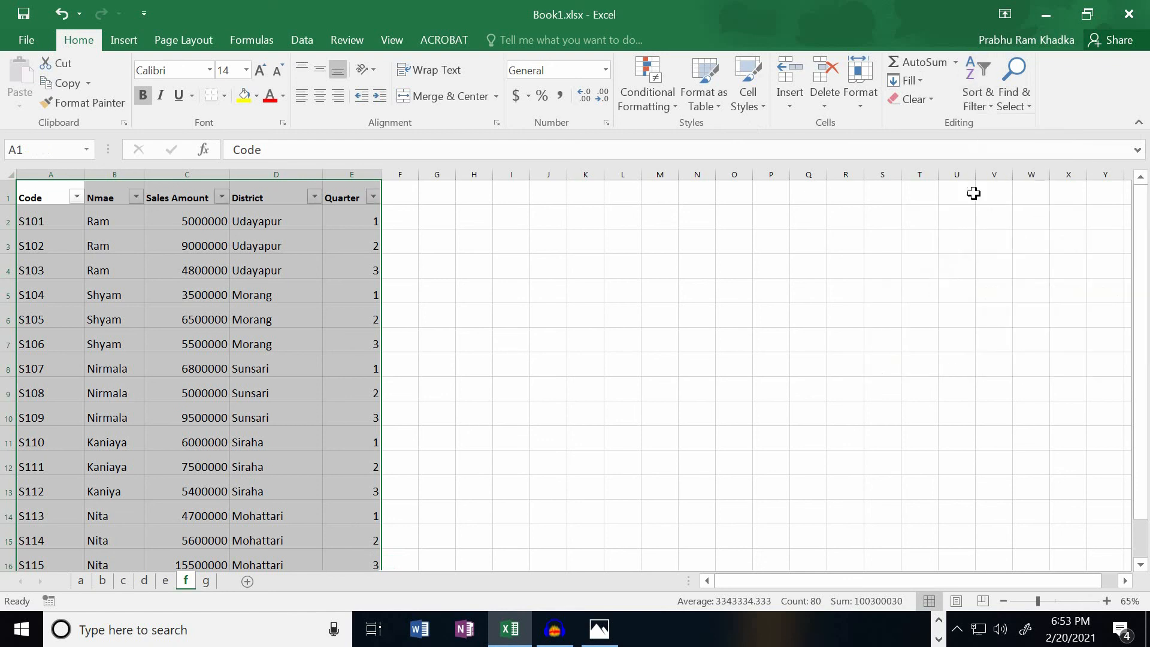
- Filter the Sales Amount column on sheet f to show only the bottom 3 items
click(223, 198)
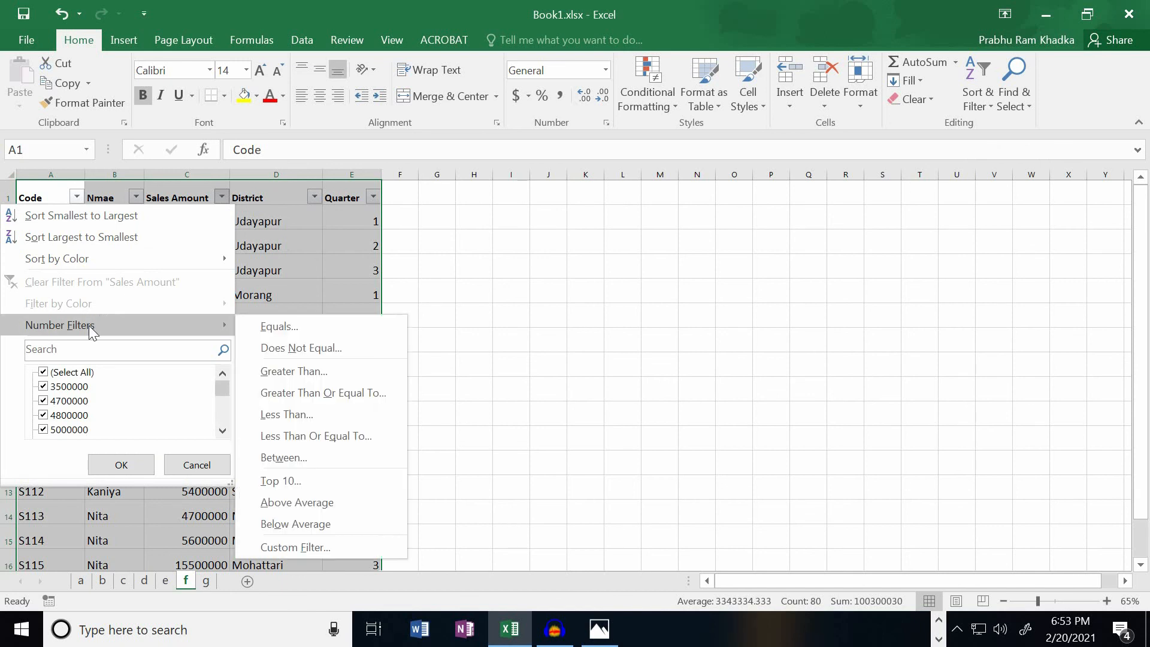
click(279, 480)
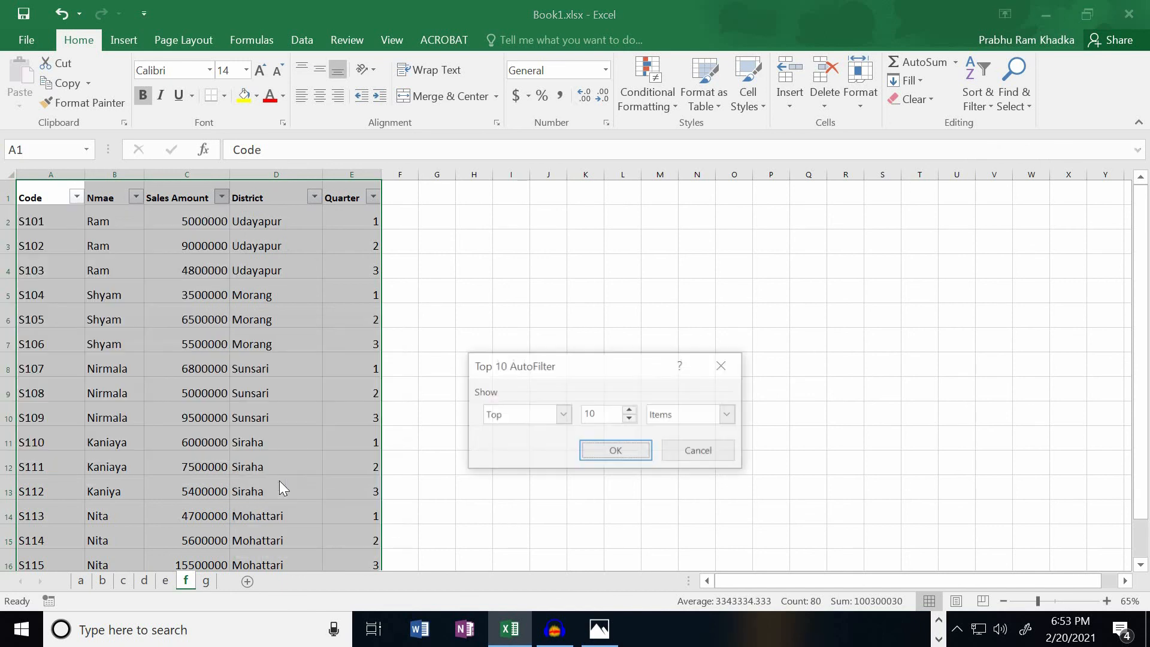
click(564, 419)
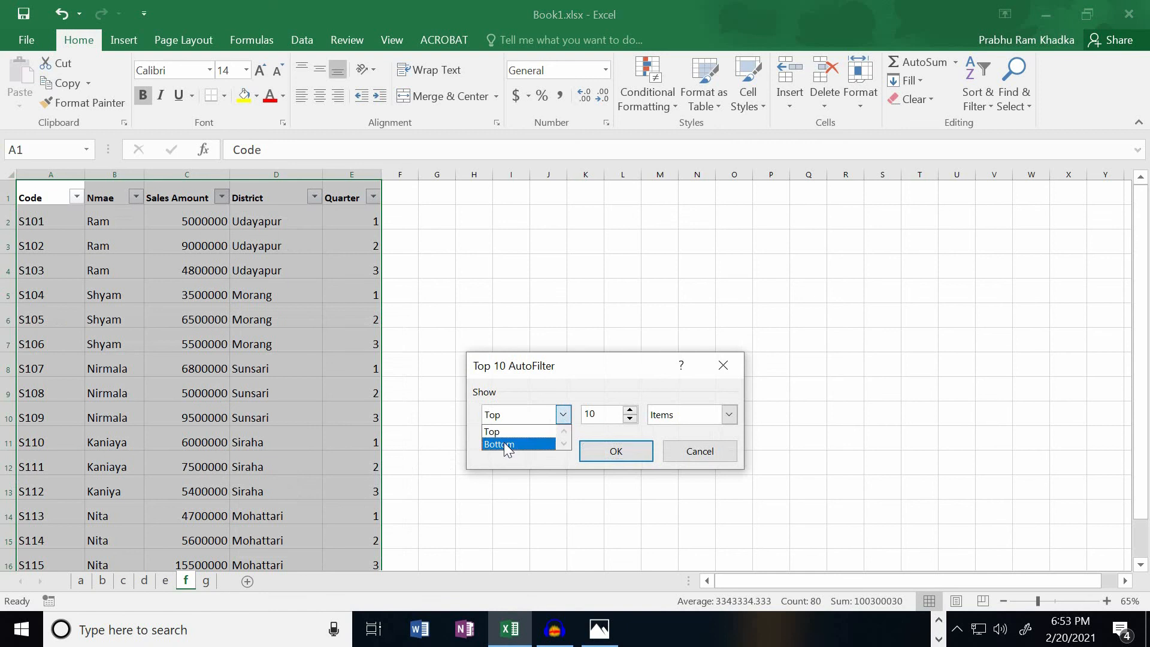
click(504, 442)
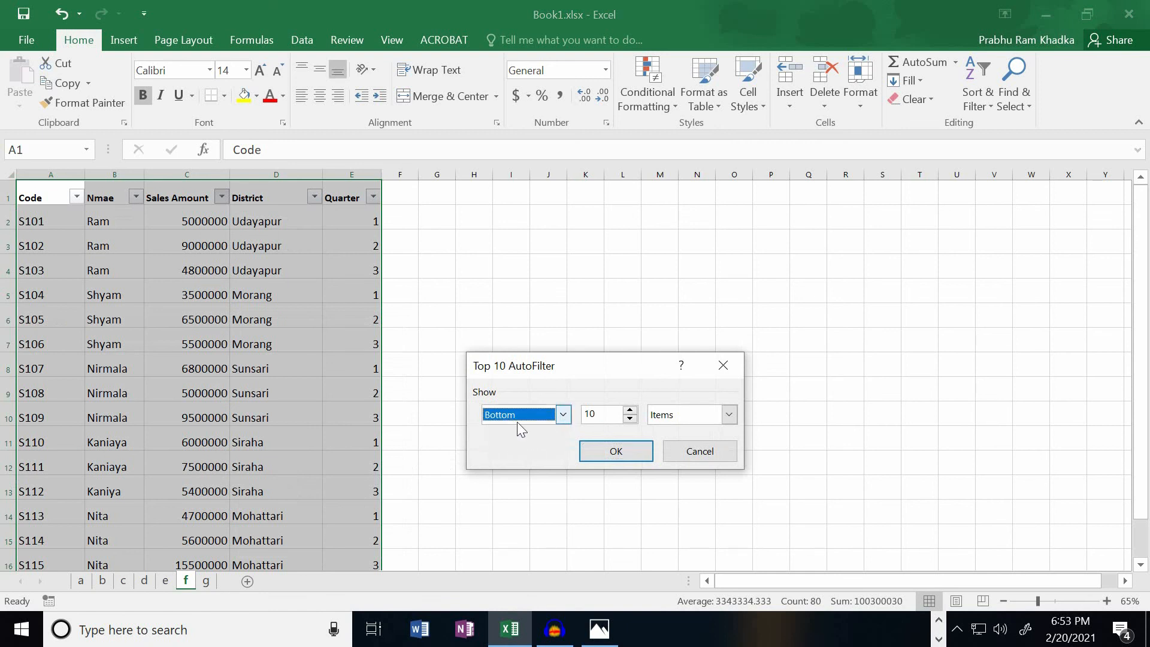
drag(606, 418, 584, 426)
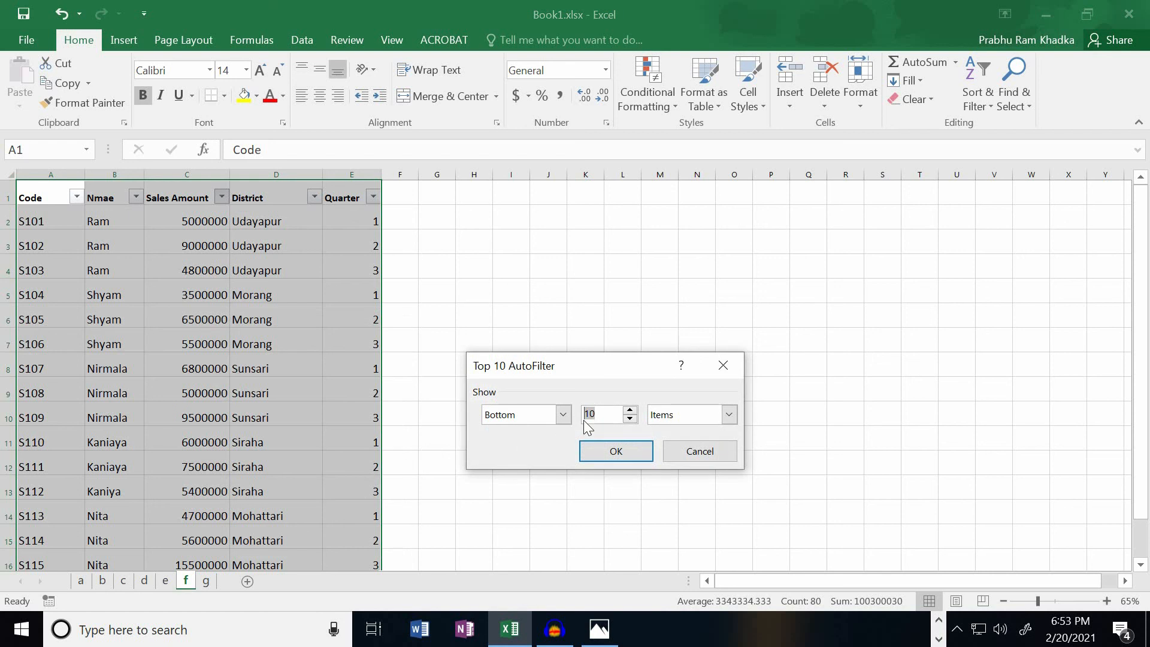
text(3)
click(633, 454)
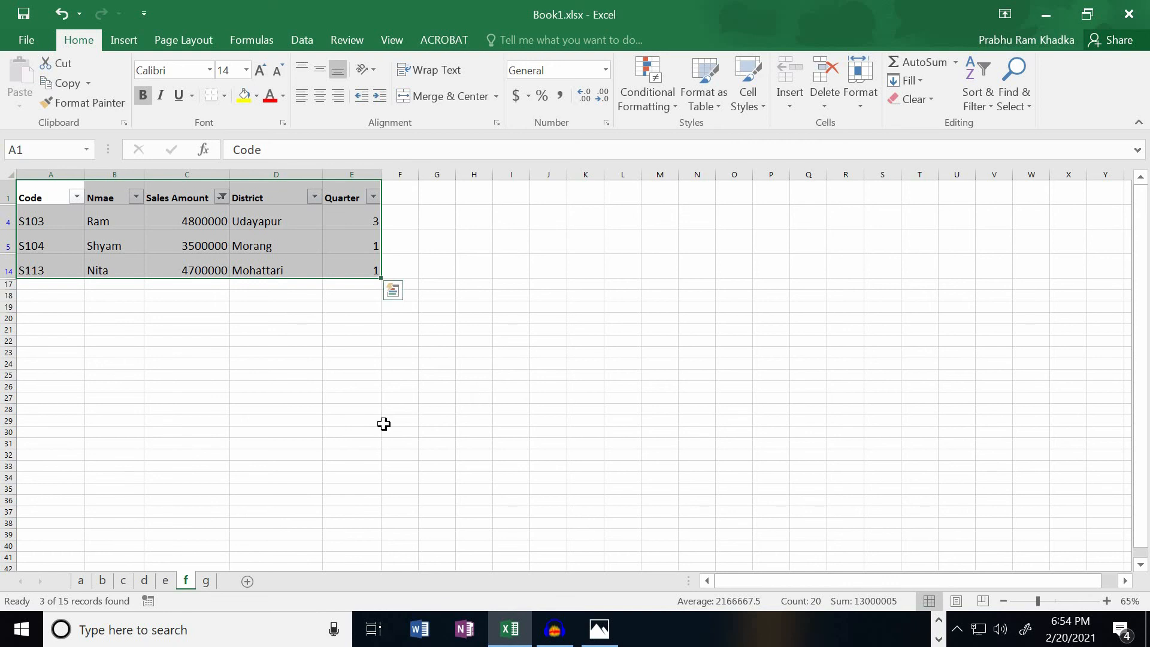
- Switch to sheet g and turn on filtering for its sales table in A1:E16
click(206, 581)
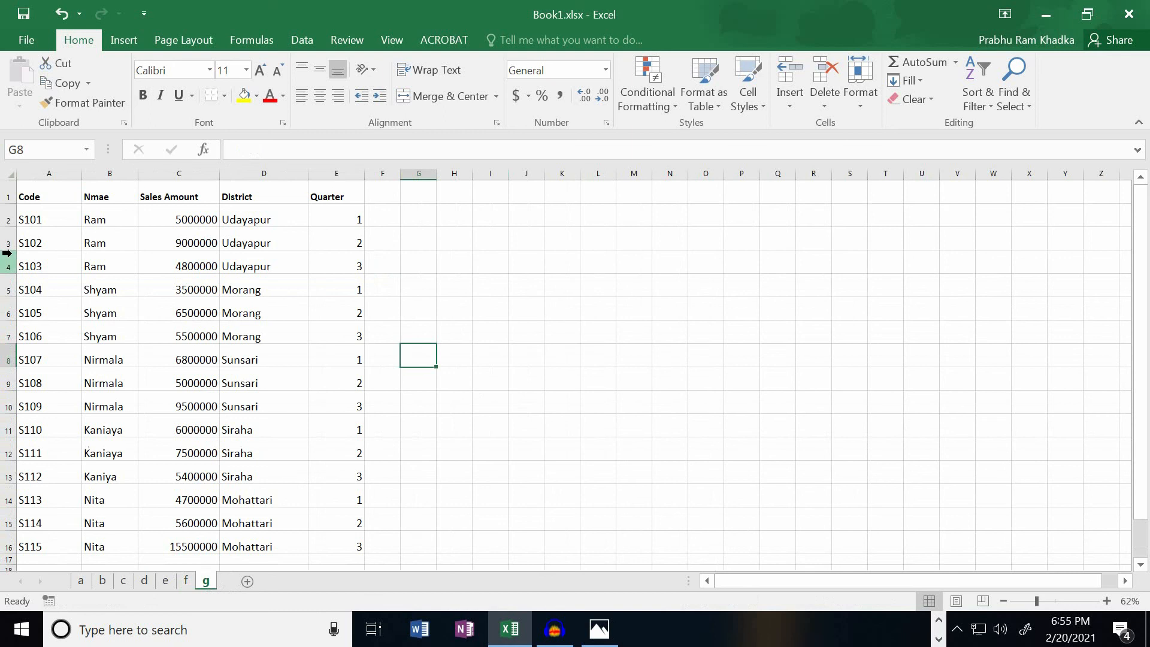
drag(23, 195, 353, 546)
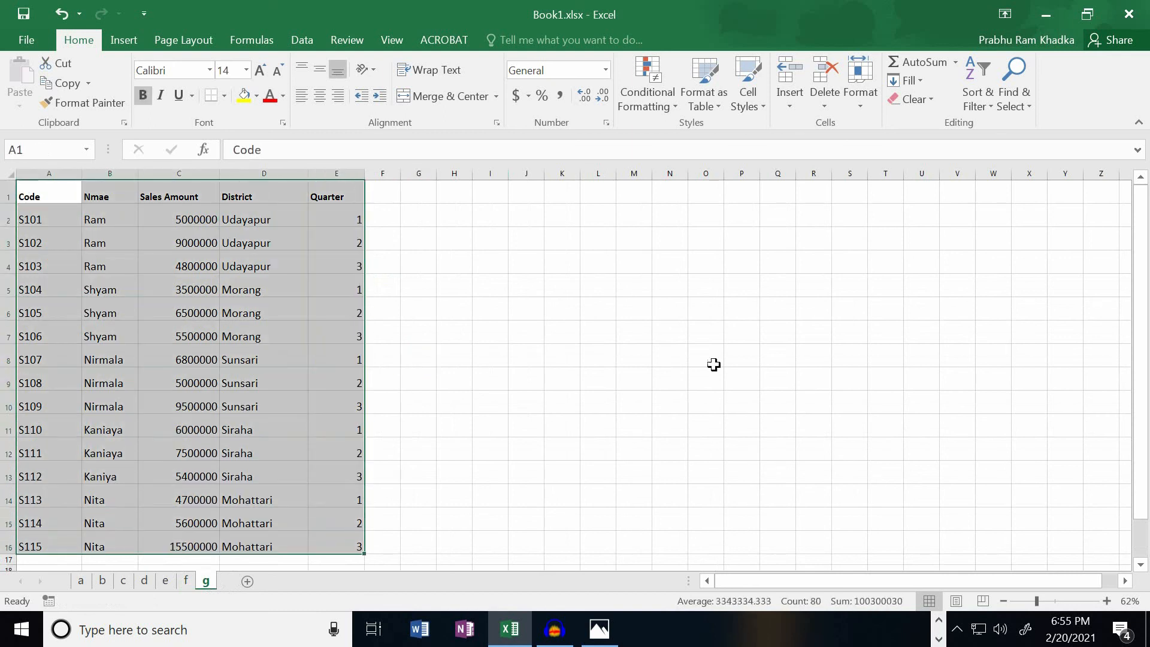
click(987, 106)
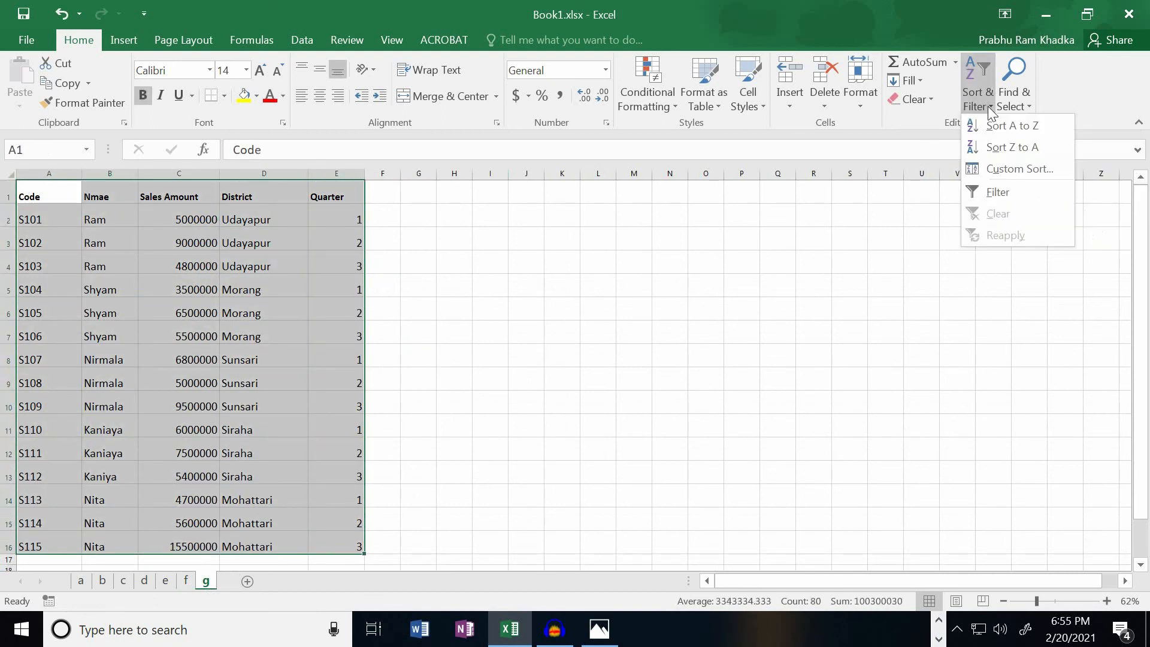
click(994, 192)
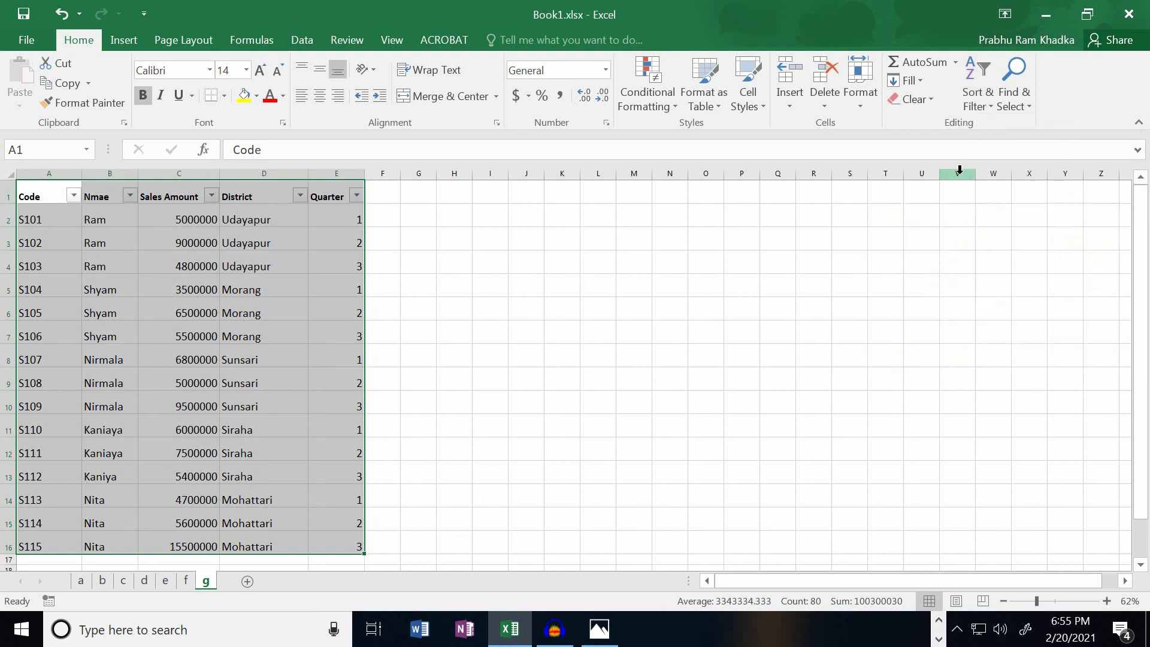
- Filter the District column on sheet g to show only Morang, and return to sheet f
click(298, 197)
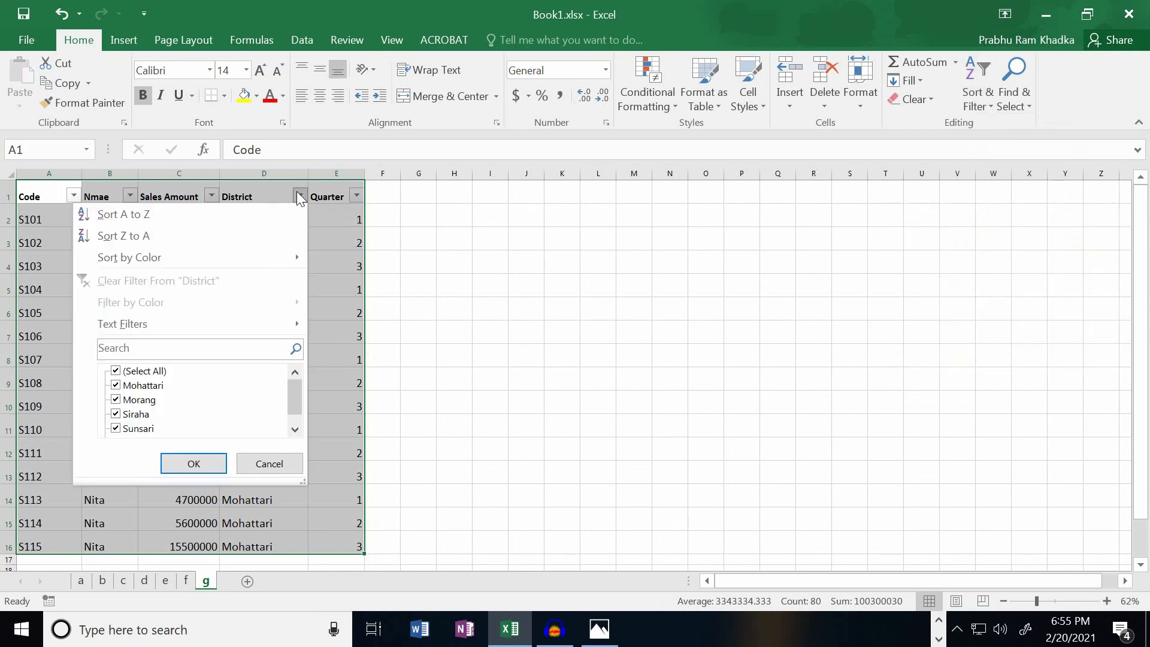
click(116, 371)
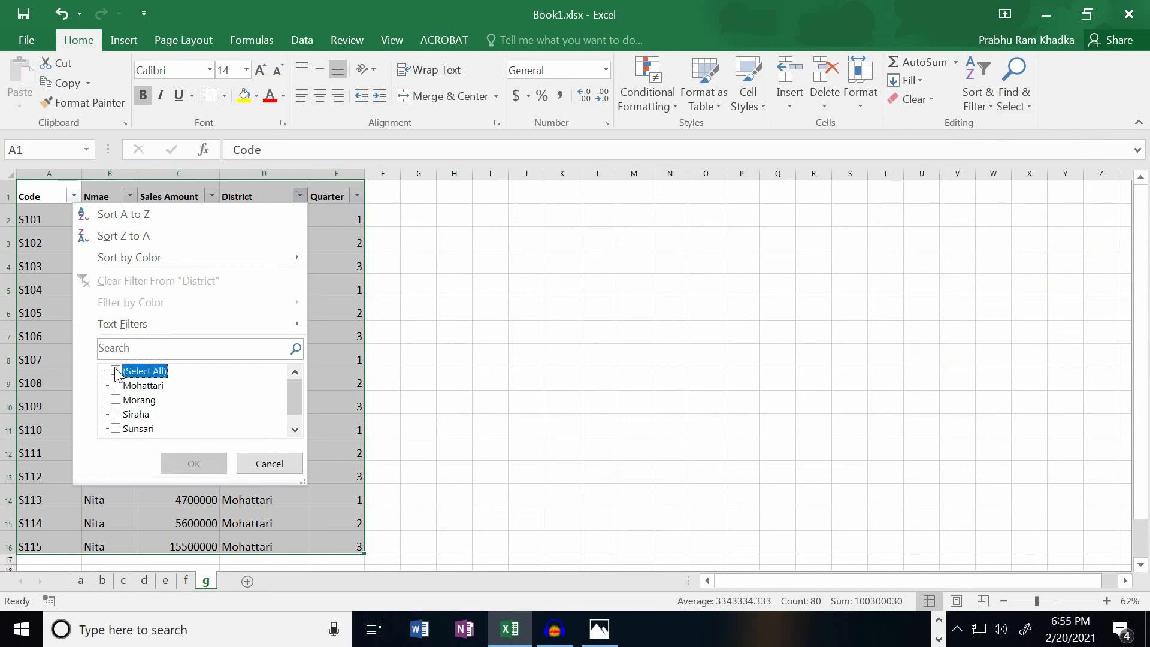
click(115, 400)
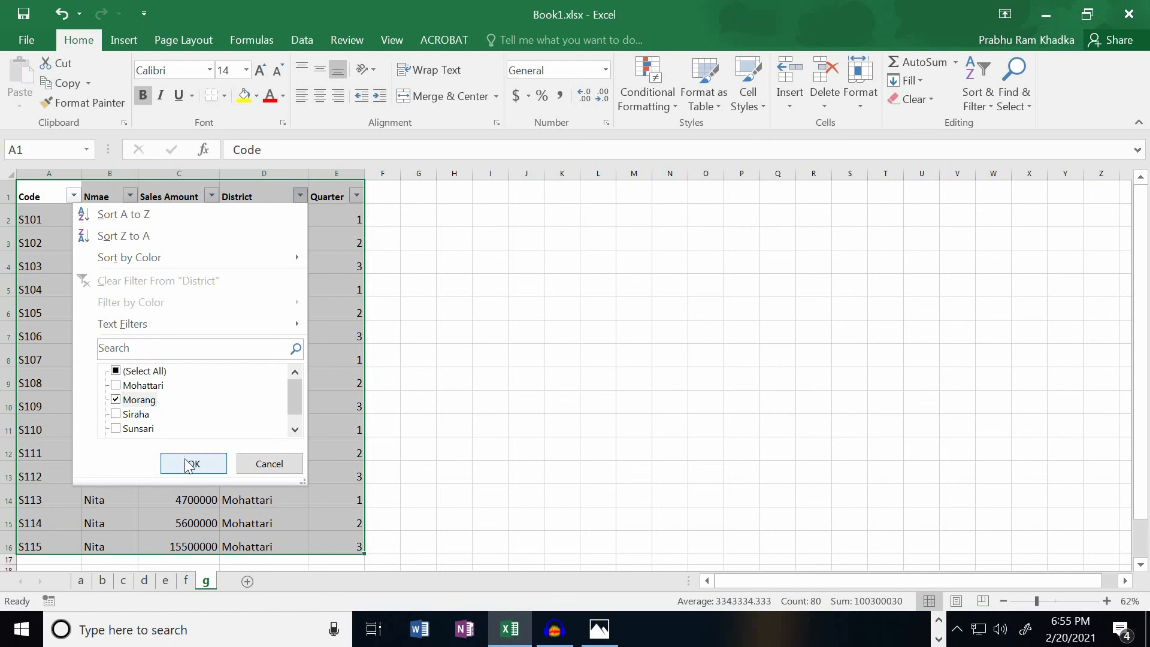
click(191, 463)
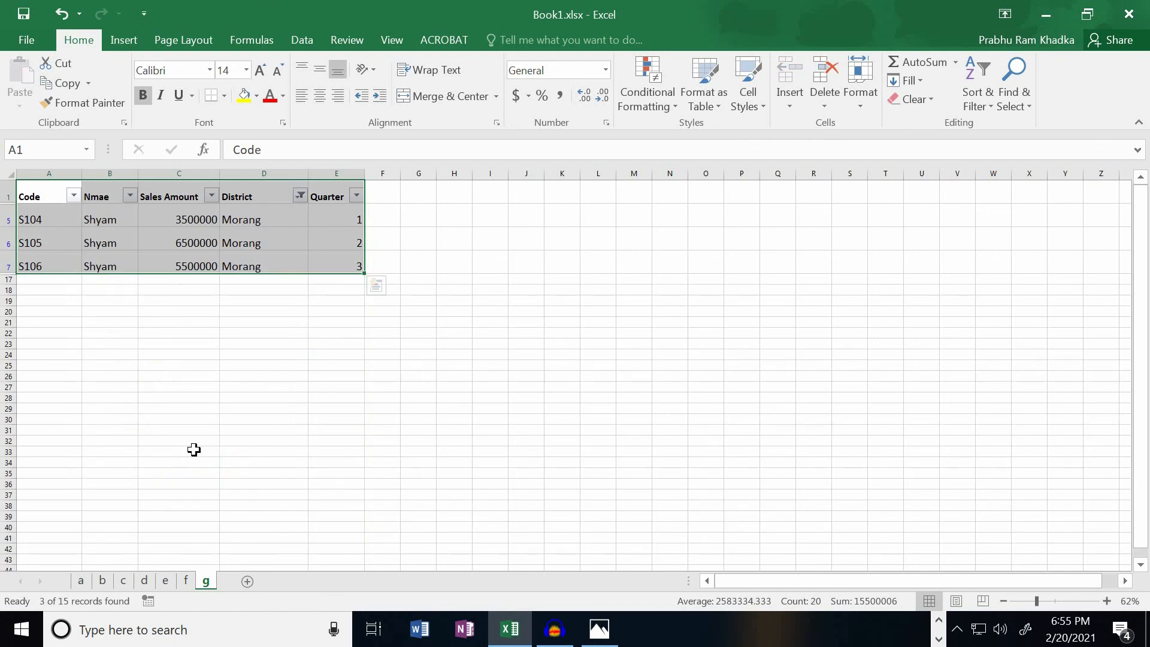
click(185, 581)
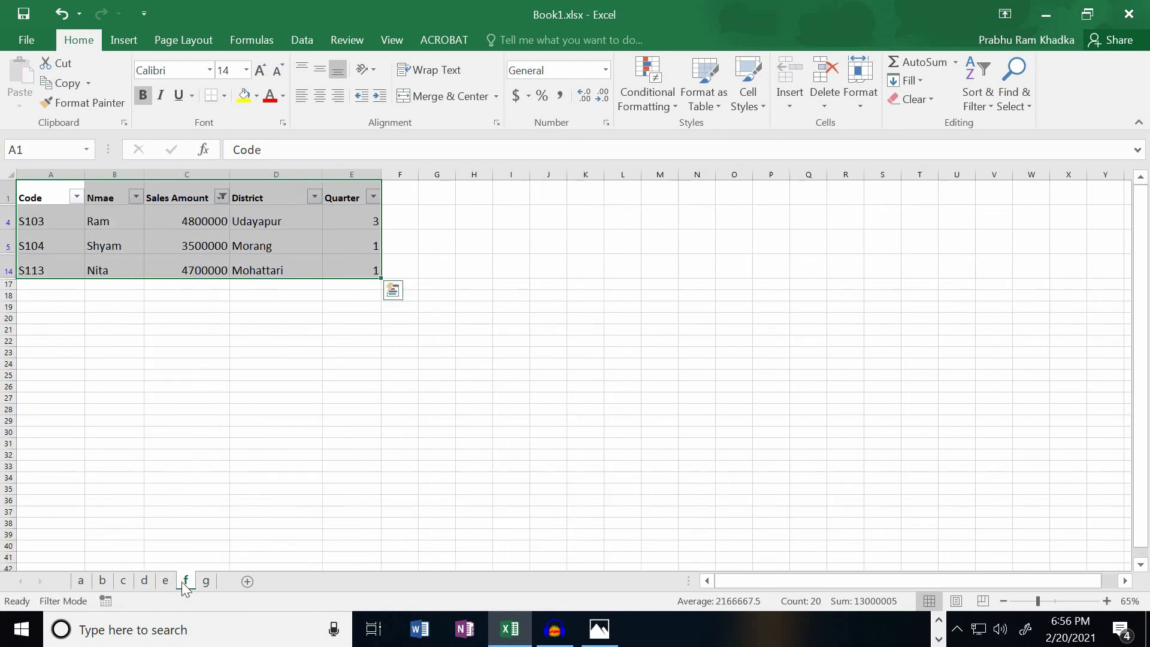